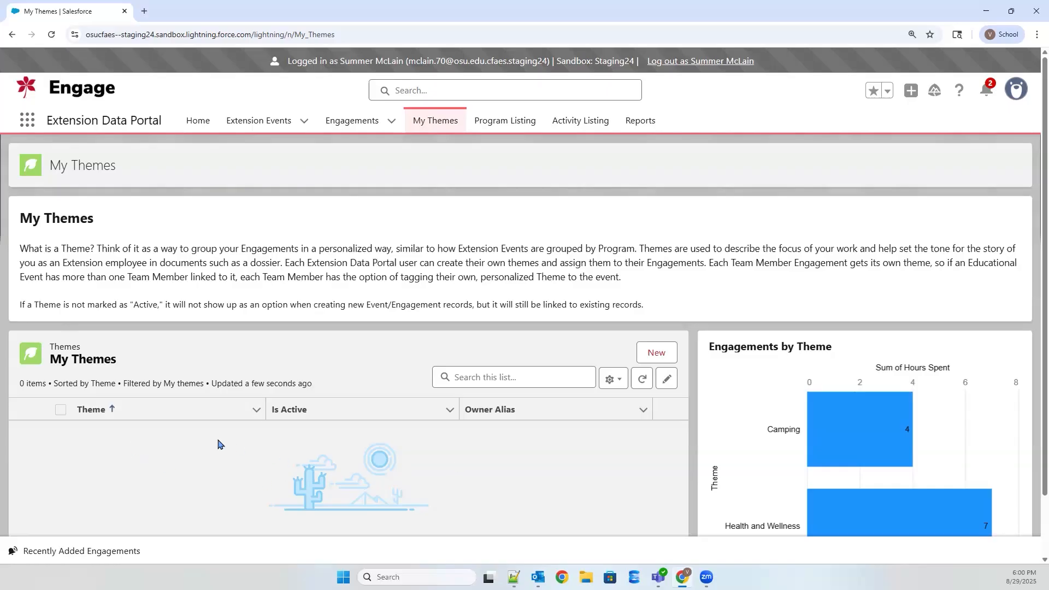
Step: Create an active theme named Camping, saving it and continuing directly with another new theme
left_click(662, 354)
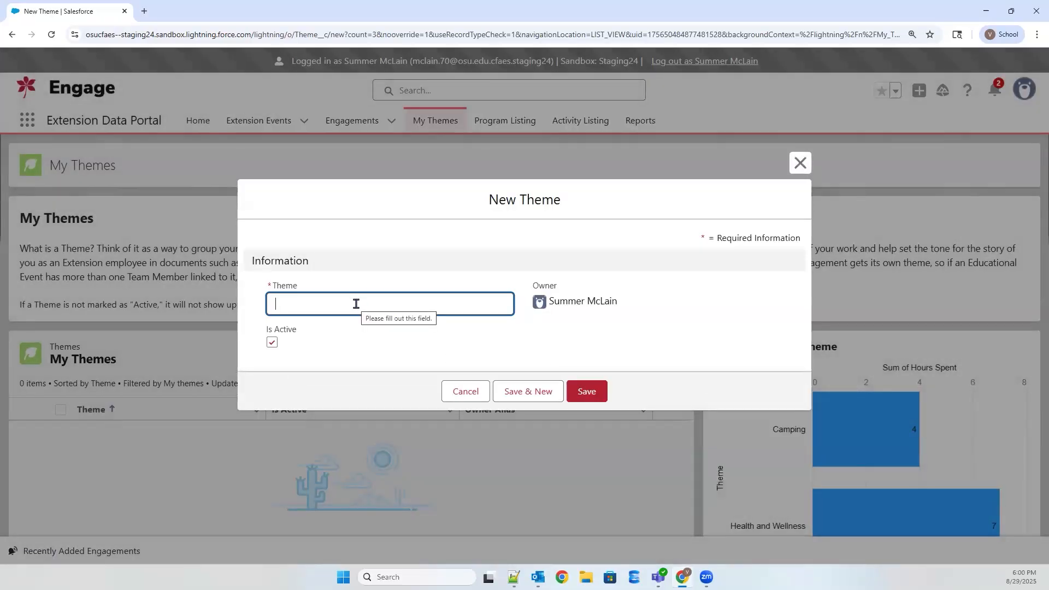
type("Camping")
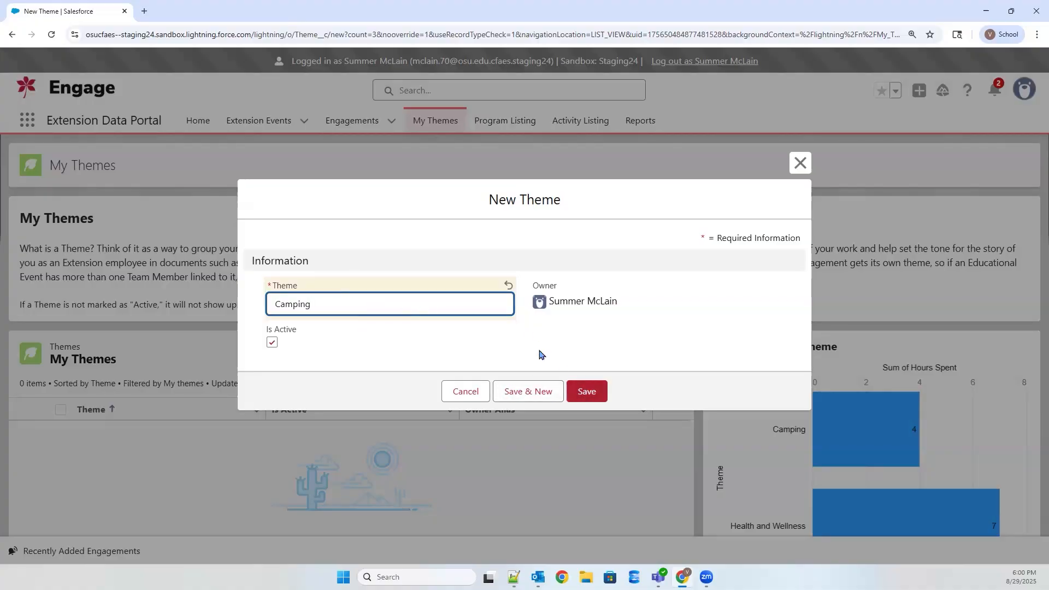
left_click(523, 394)
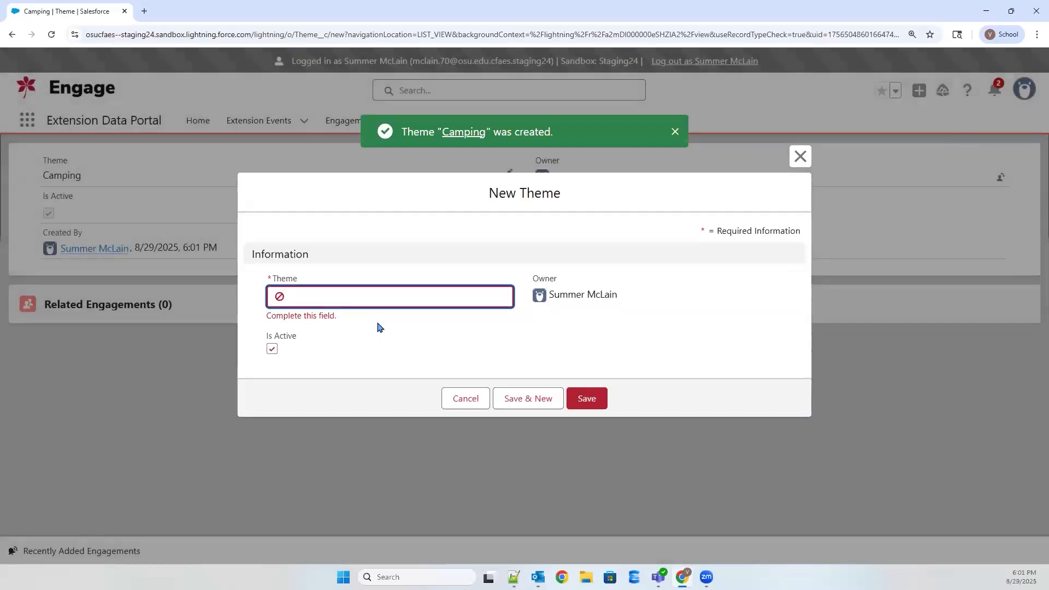
Step: Name the second active theme Local Foods and save it, continuing with another new theme
type("Local Food")
left_click(379, 327)
left_click(535, 397)
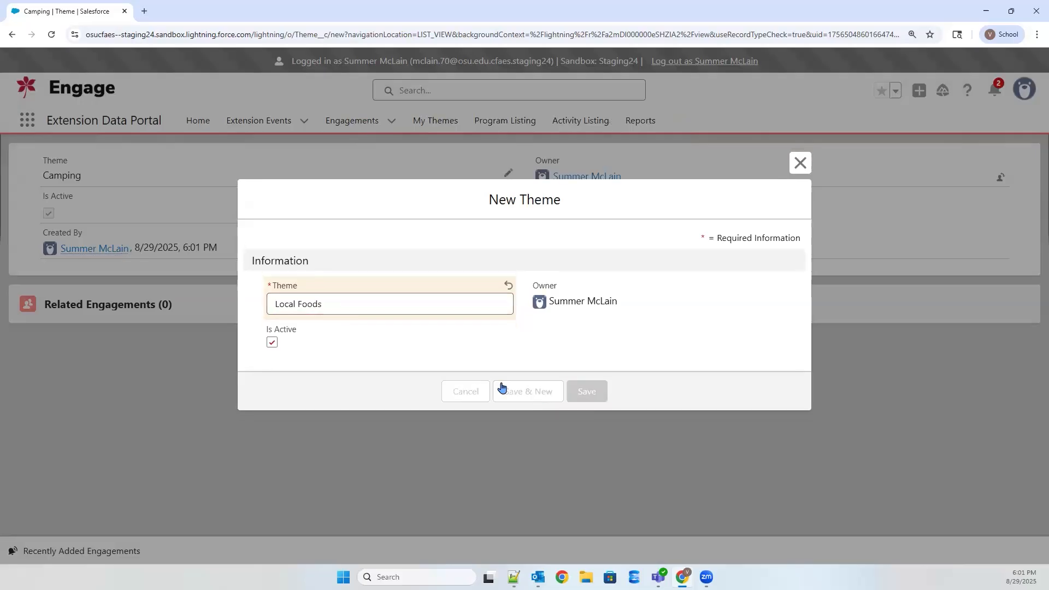
Step: Save a third active theme named Health and Wellness and return to the My Themes list
type("Health and Wellness")
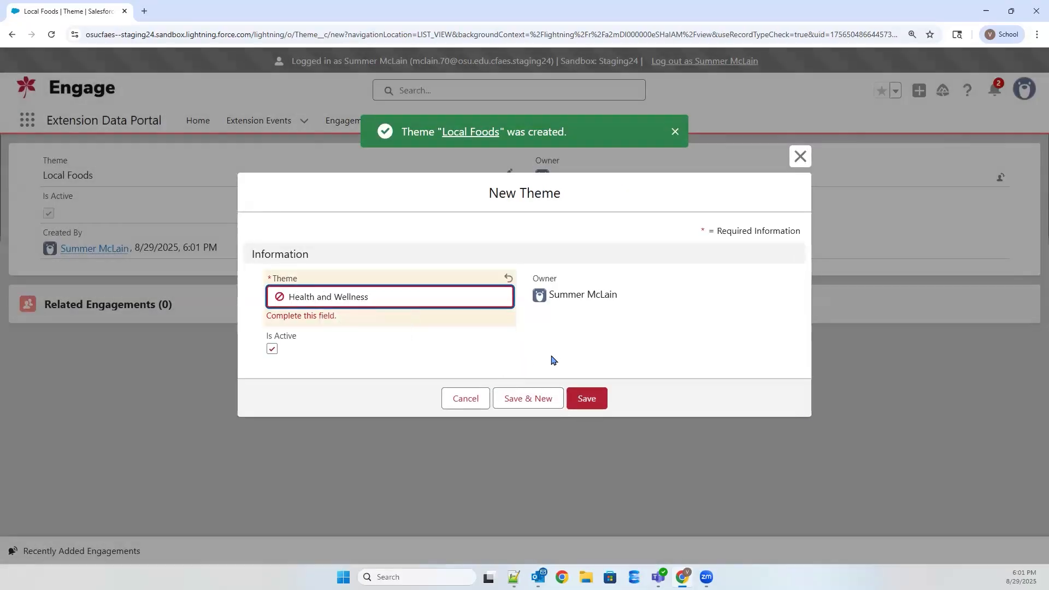
left_click(593, 402)
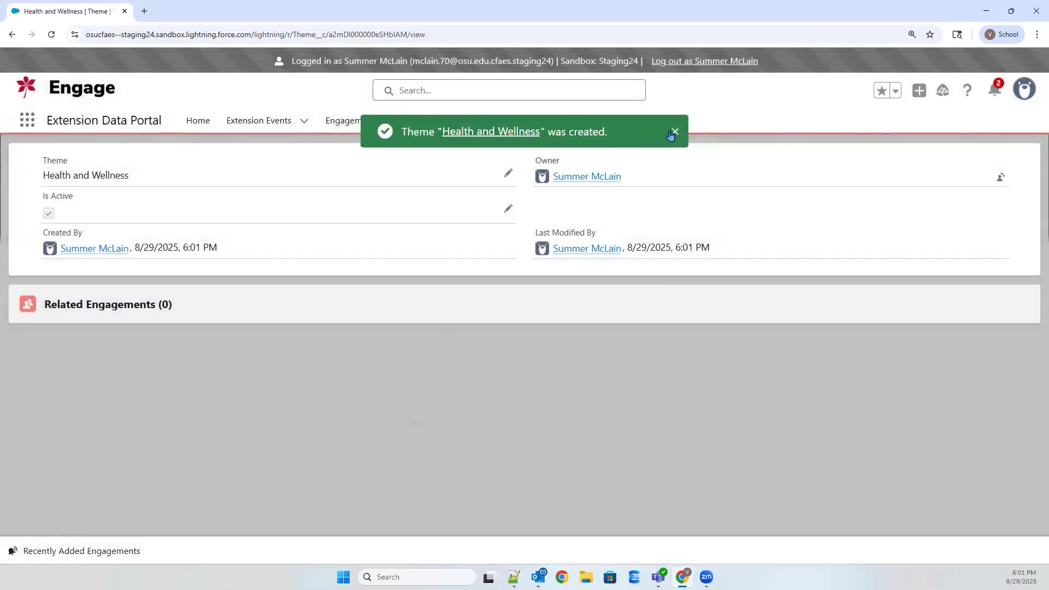
left_click(674, 135)
left_click(428, 120)
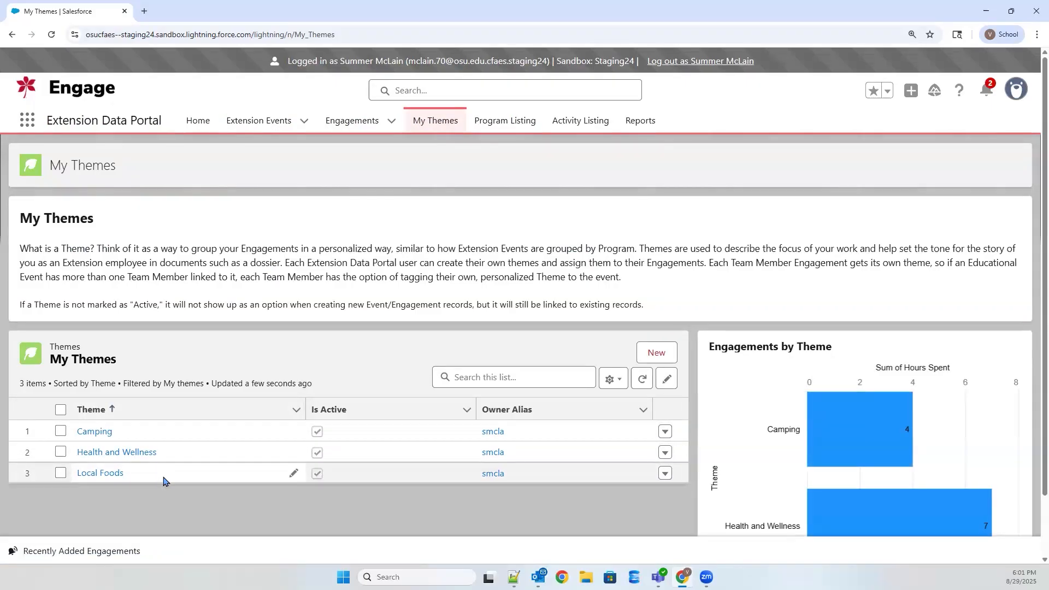
Step: Edit the Camping theme's name directly in the list, re-entering it as Camping
scroll(166, 421, "down", 1)
scroll(230, 401, "up", 1)
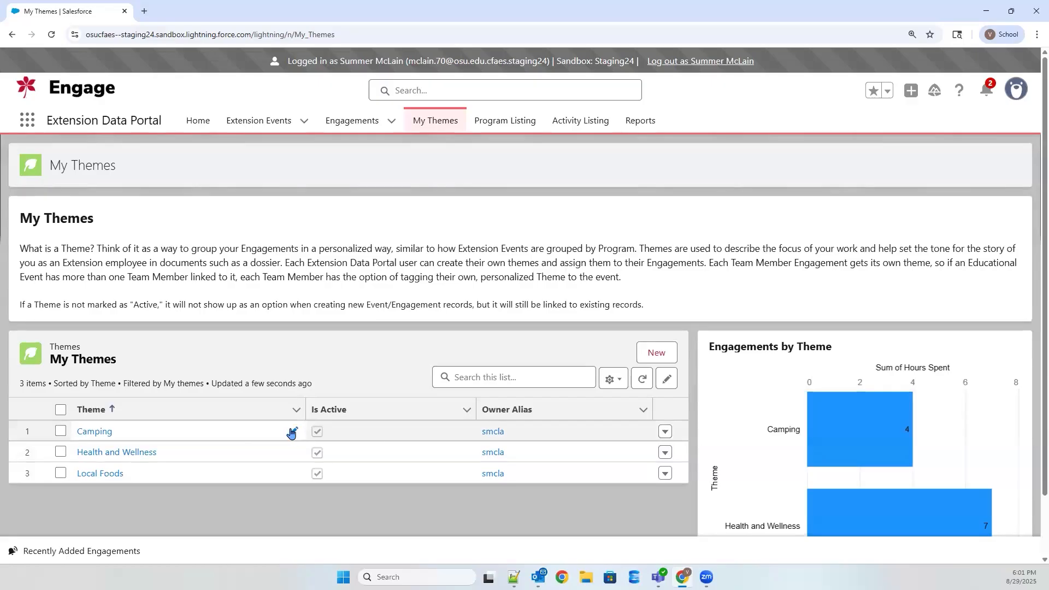
left_click(292, 431)
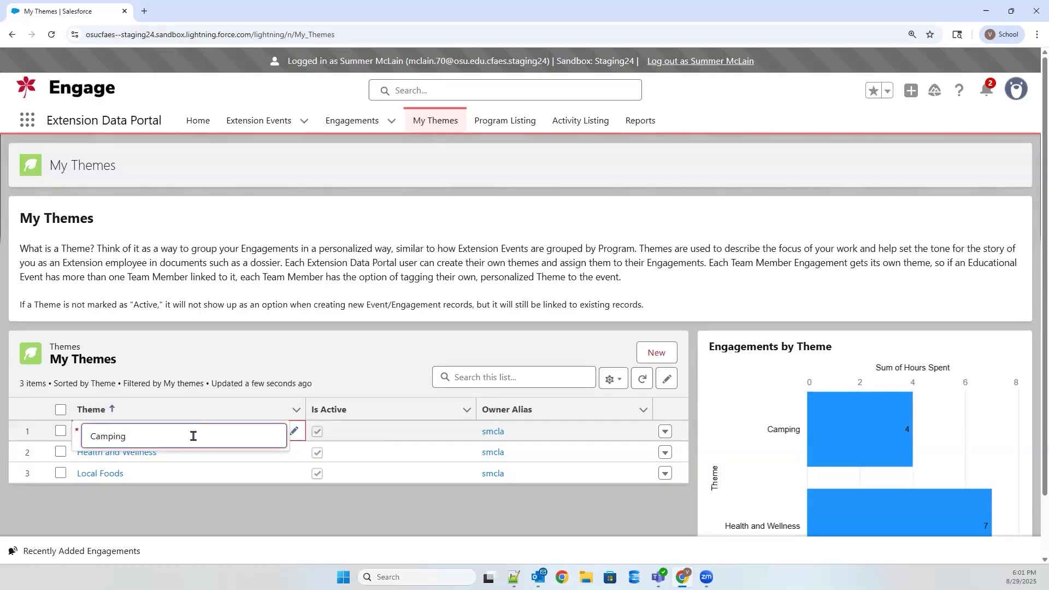
double_click(194, 436)
type("Campingz")
key("BackSpace")
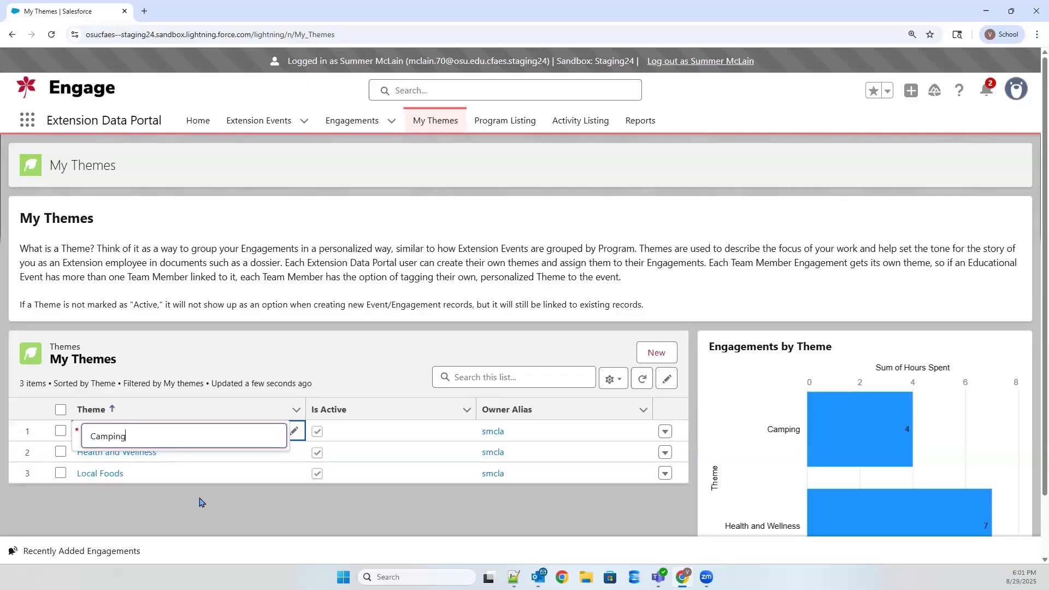
left_click(194, 491)
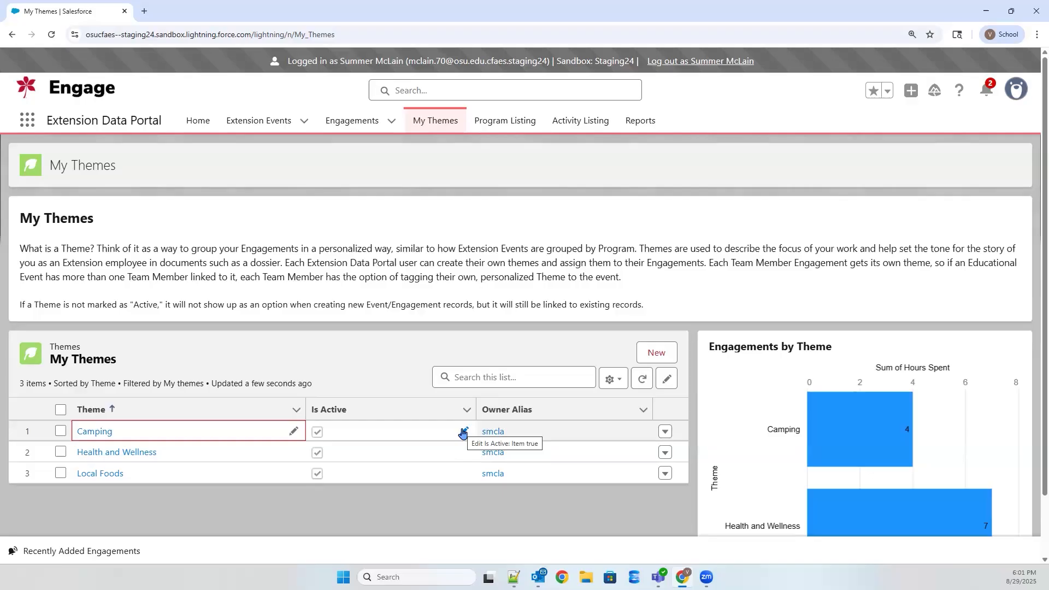
Step: Mark the Camping theme as inactive directly in the themes list
left_click(463, 432)
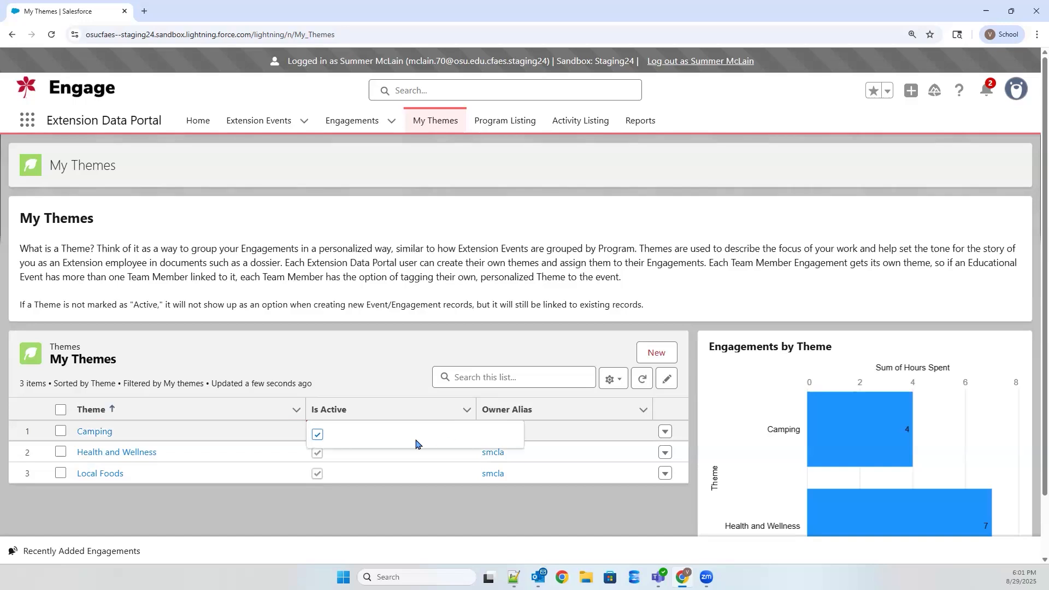
left_click(318, 435)
left_click(392, 514)
left_click(388, 502)
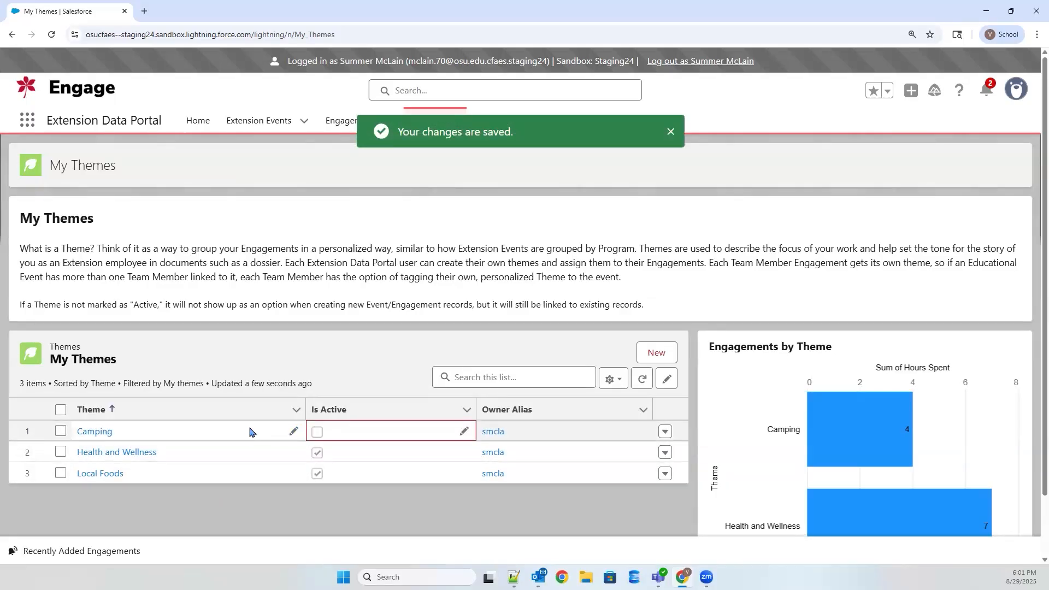
left_click(268, 512)
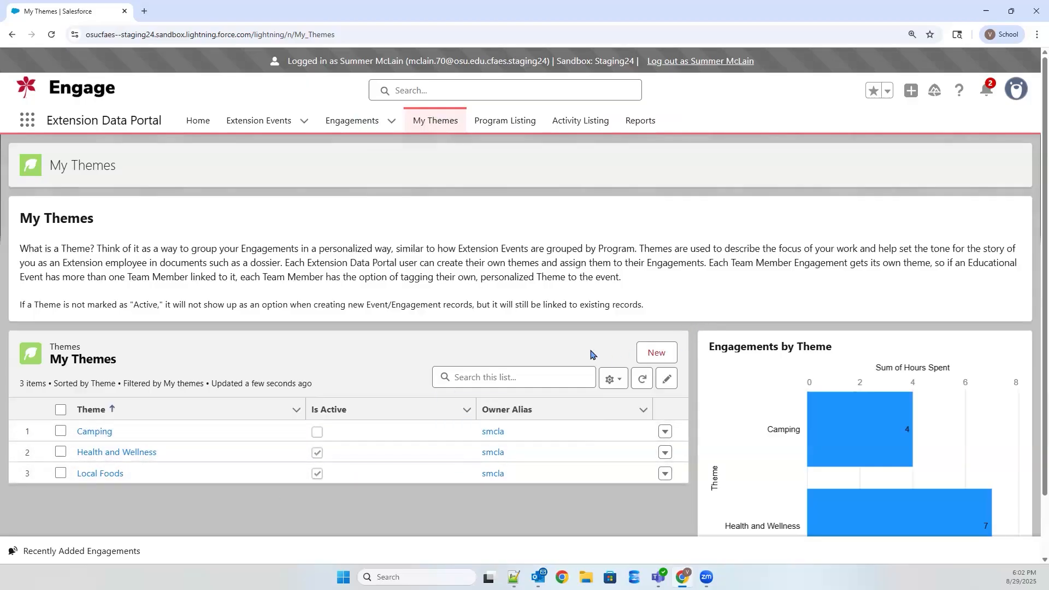
Step: Set the Camping theme back to active in the themes list
double_click(317, 434)
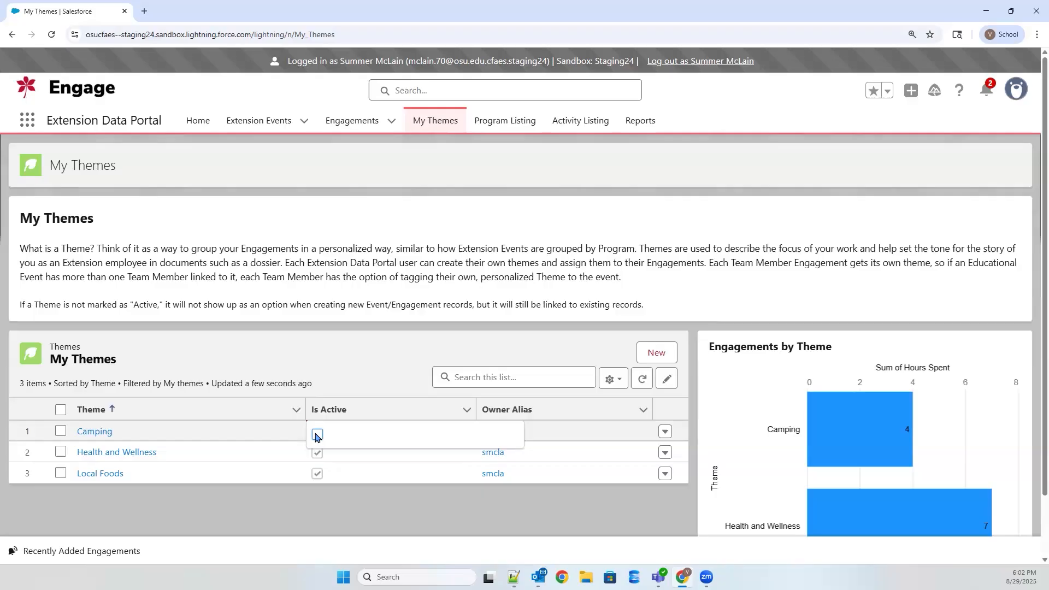
key("space")
left_click(376, 510)
left_click(379, 500)
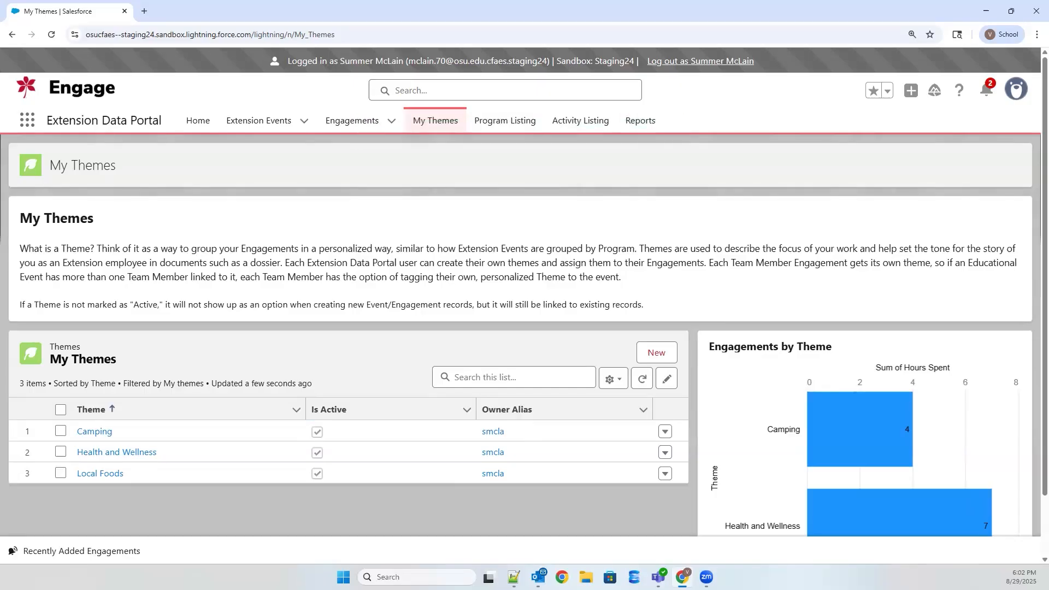
Step: Filter the Program Listing by "ca" and select the program Camping Program-Day (single- or multi-day)
left_click(503, 128)
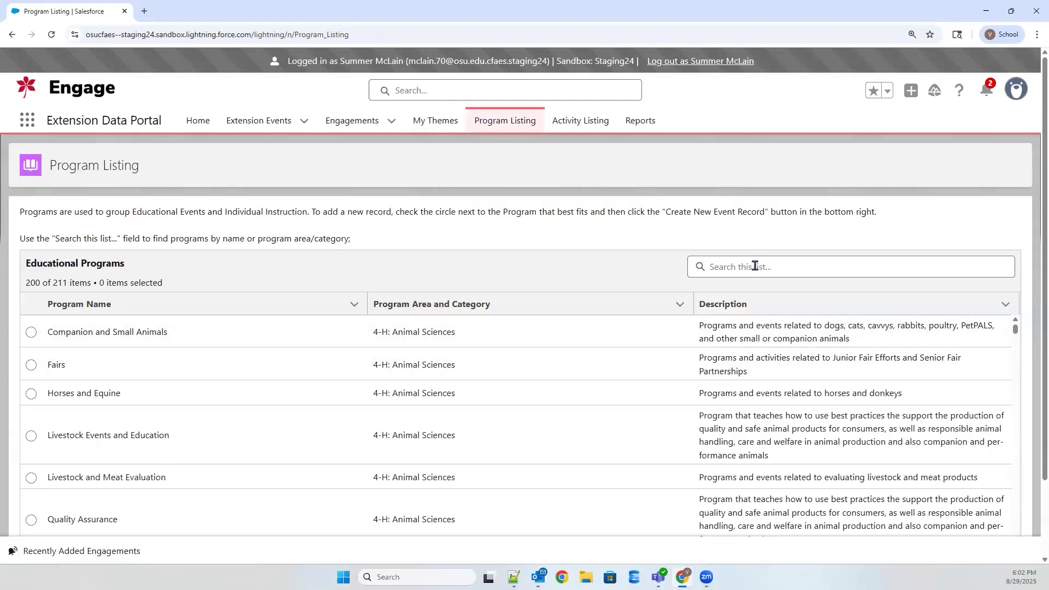
left_click(754, 265)
type("ca")
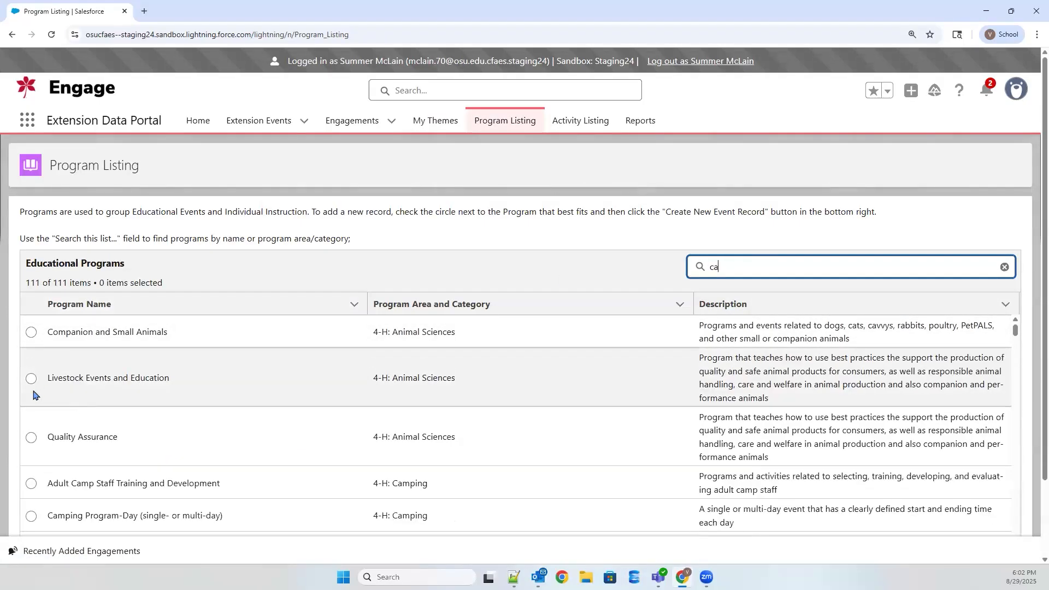
scroll(39, 465, "down", 1)
left_click(31, 460)
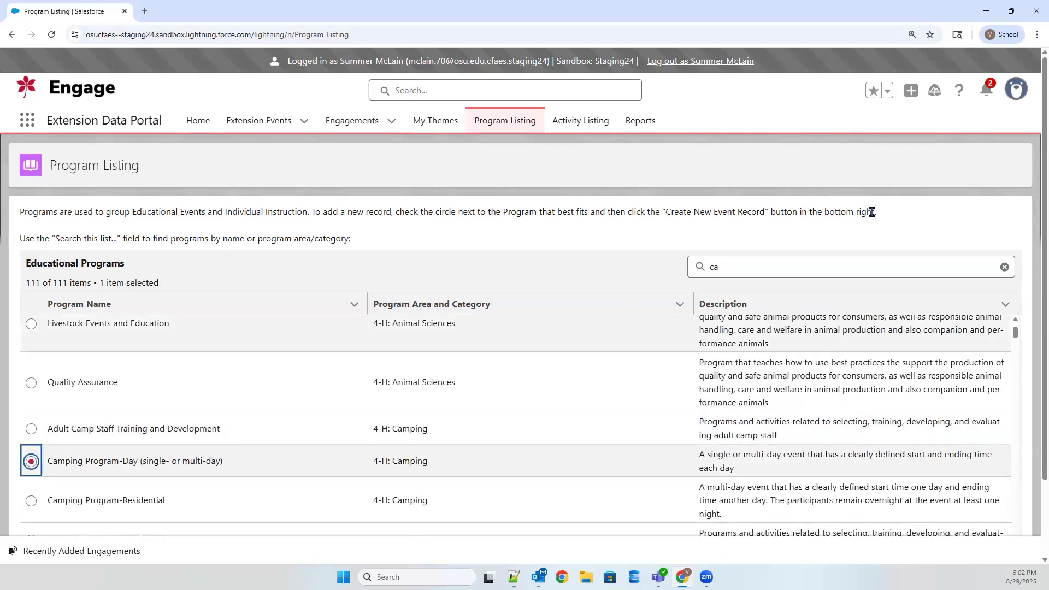
Step: Start a new event record for the selected Camping Program-Day program and proceed to its information form
scroll(920, 499, "down", 5)
left_click(923, 500)
left_click(25, 230)
left_click(1007, 342)
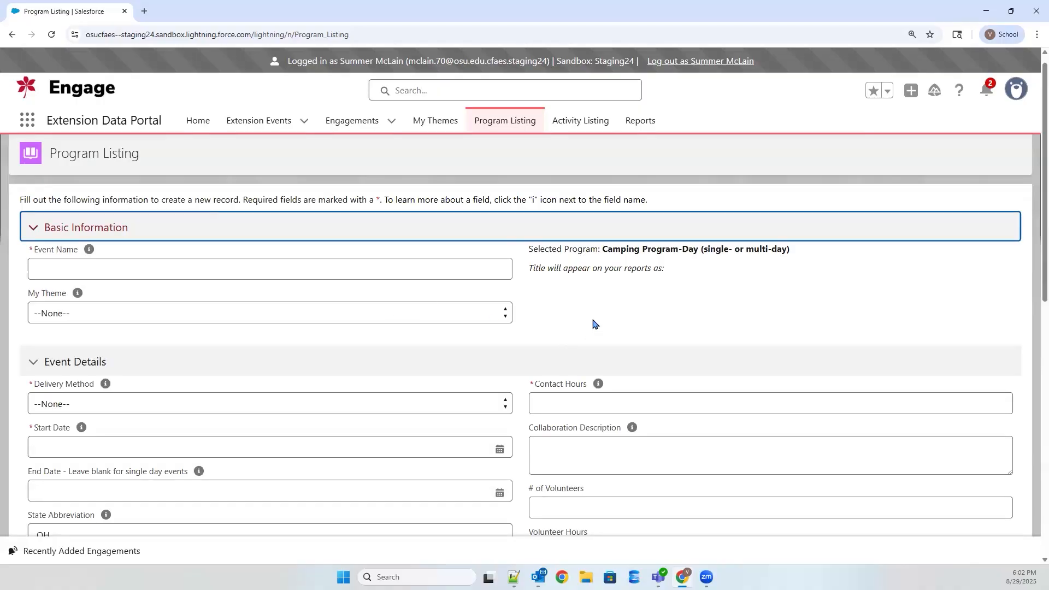
left_click(592, 320)
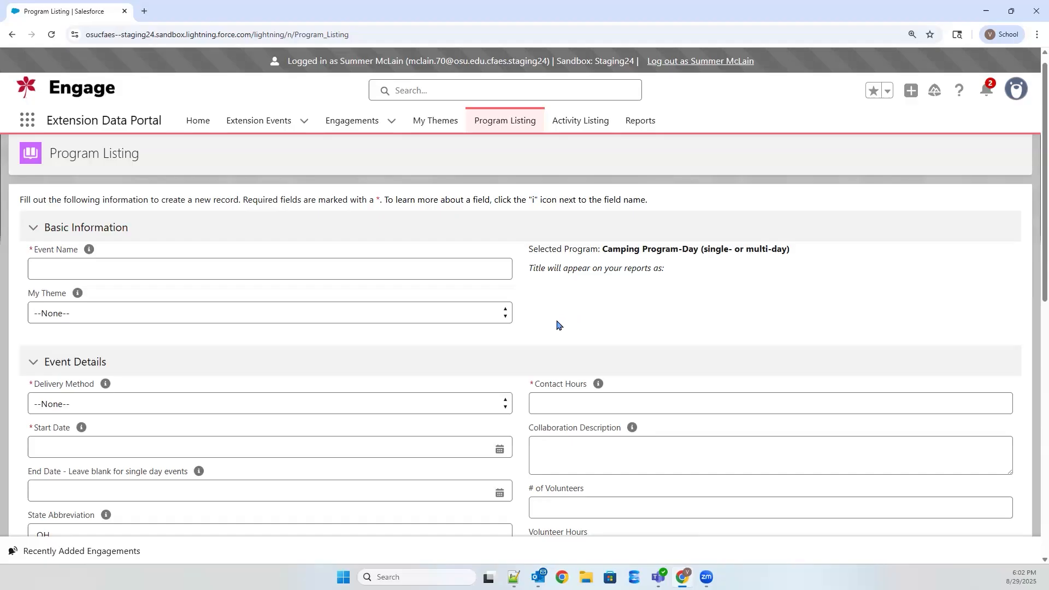
Step: Name the event Camping Event and assign it the Camping theme
left_click(194, 266)
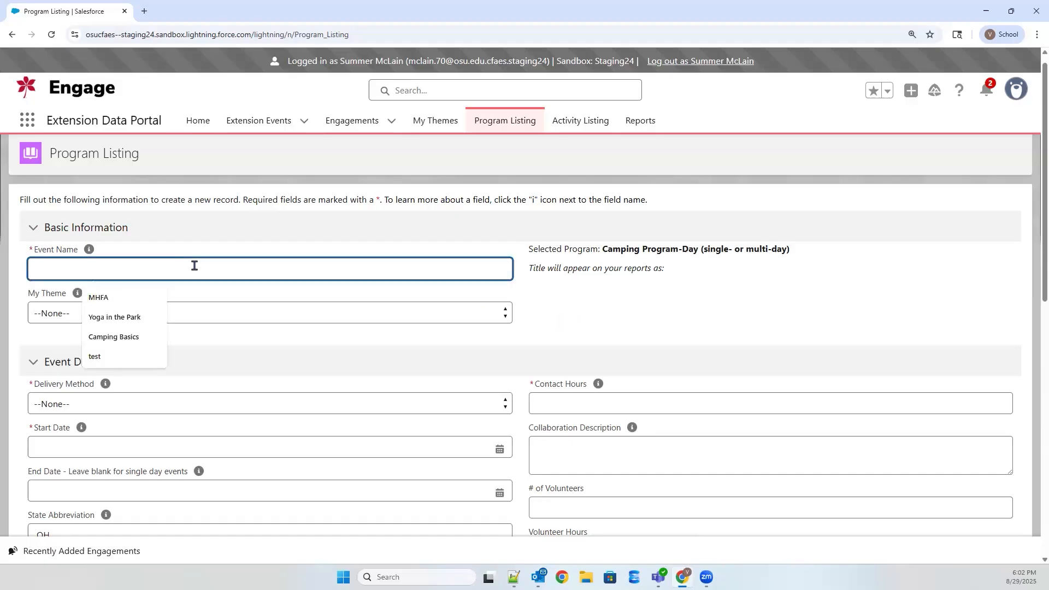
type("Camping Event")
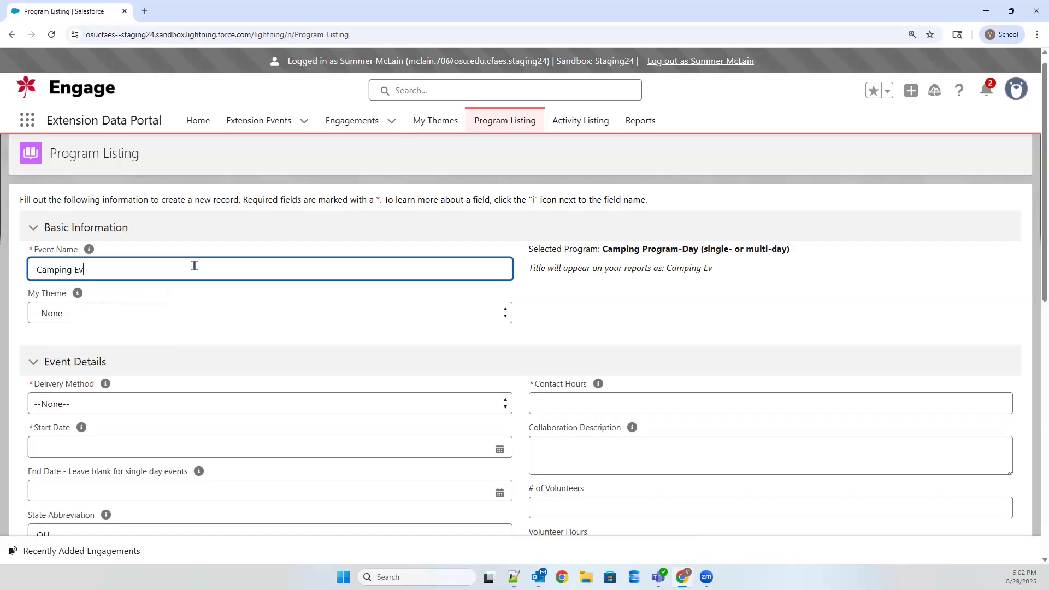
left_click(148, 309)
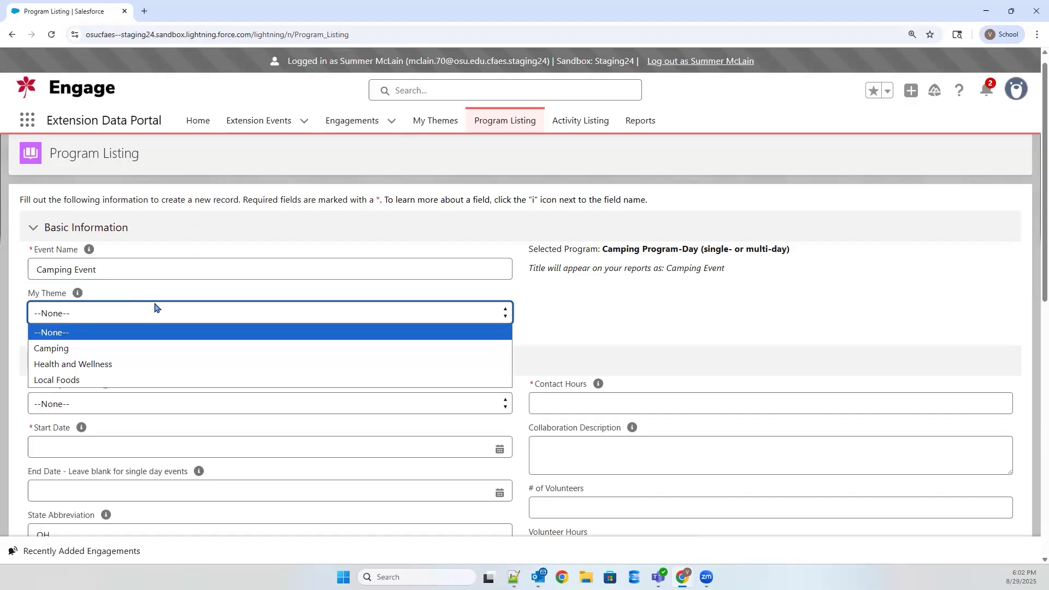
left_click(204, 350)
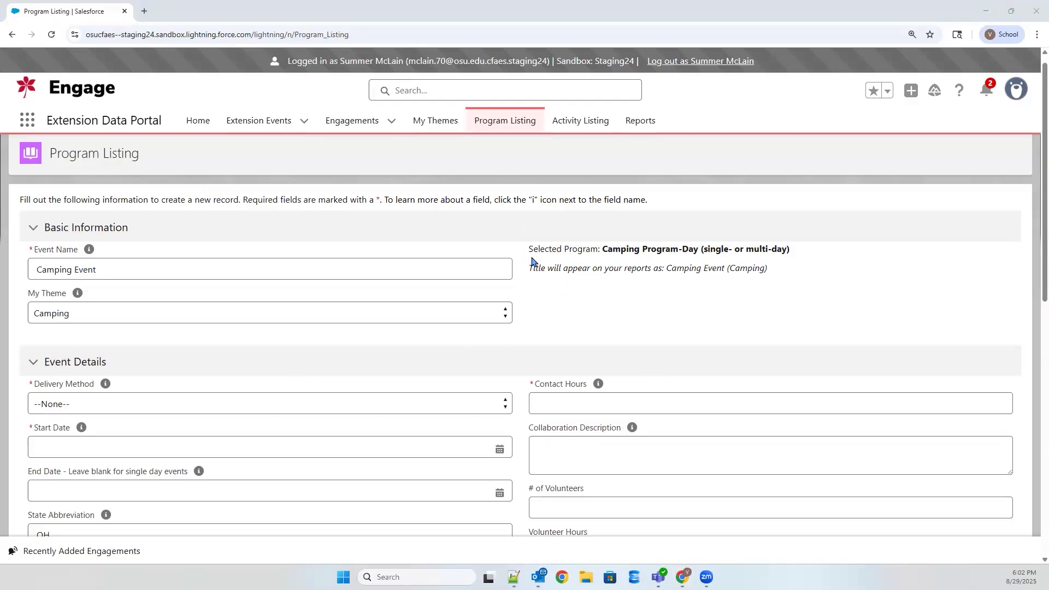
left_click_drag(836, 302, 777, 288)
Step: Start a new Extension Event record of the Individual Instruction type
left_click(266, 119)
left_click(994, 168)
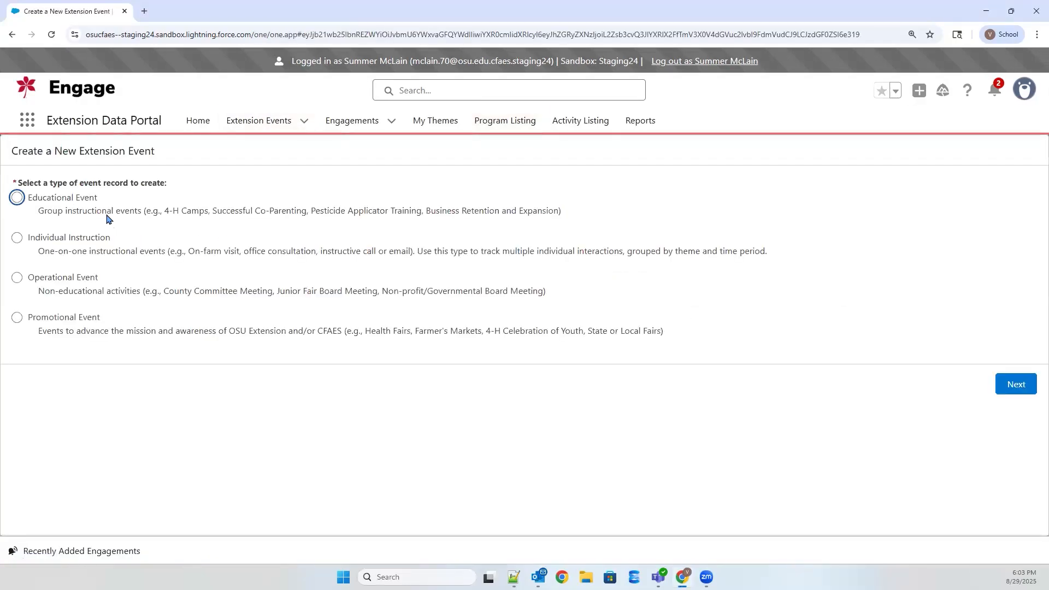
left_click(13, 237)
left_click(1029, 384)
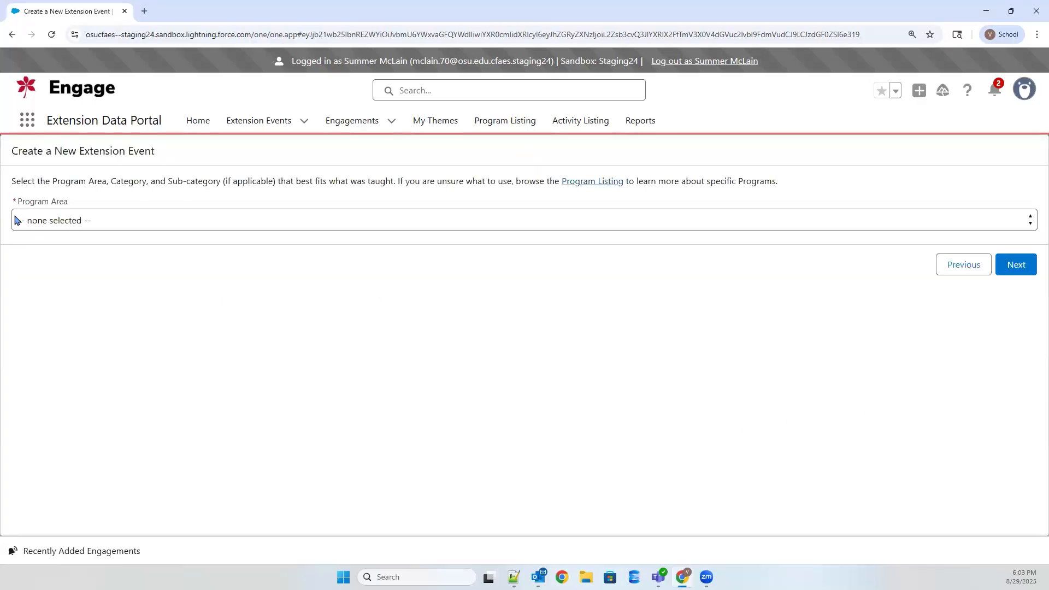
Step: Choose the 4-H program area and Camping category for the record and continue to its information form
left_click(20, 220)
left_click(73, 257)
left_click(90, 258)
left_click(82, 307)
left_click(1021, 304)
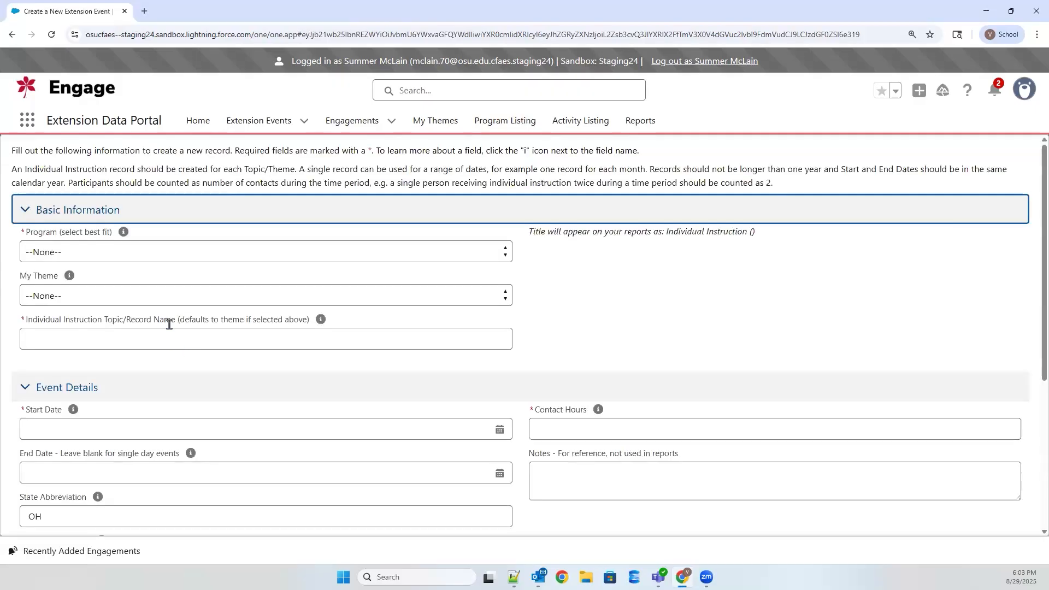
Step: Set the record's program to Counselors Training and Development and its theme to Camping
left_click(180, 258)
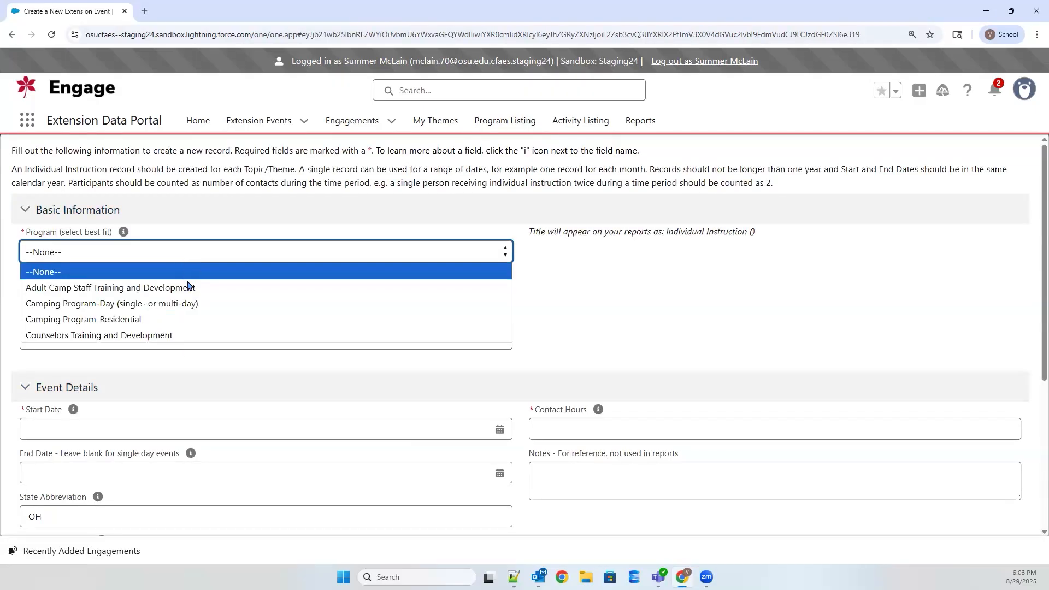
left_click(196, 336)
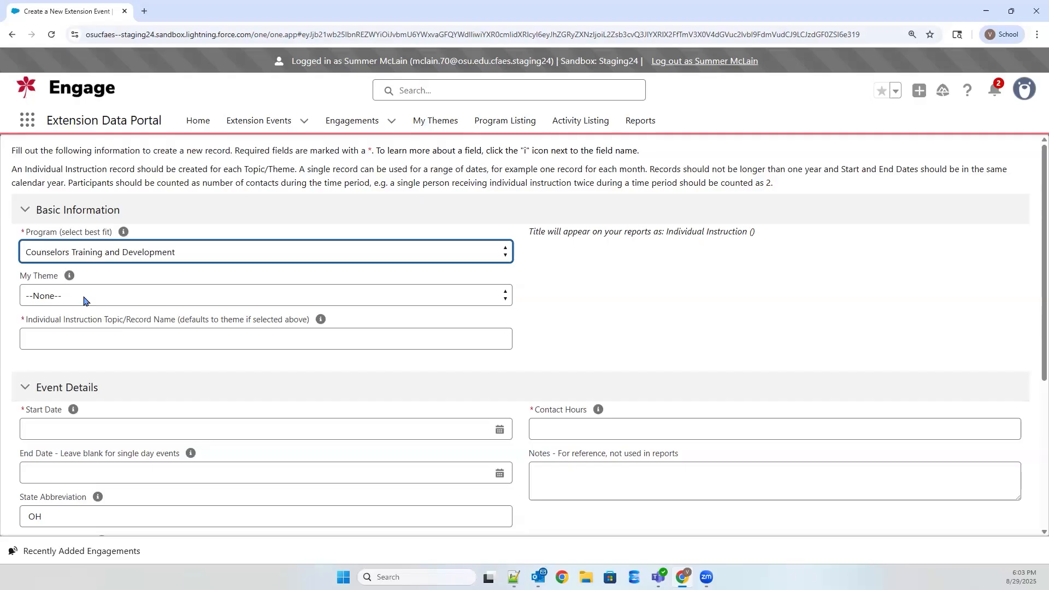
left_click(84, 300)
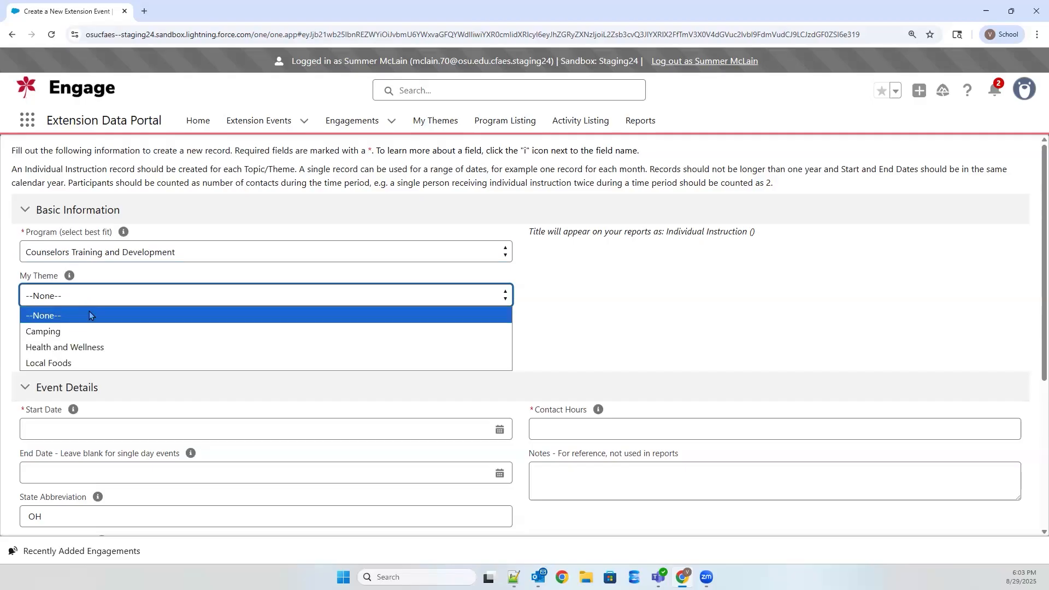
left_click(112, 331)
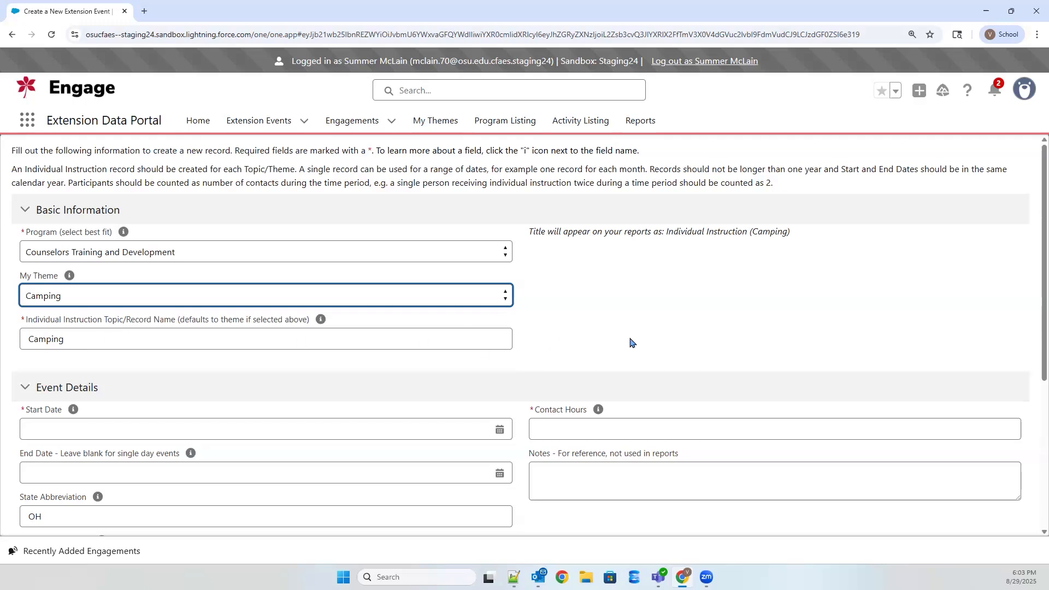
Step: Reset the record's theme to None and enter Topic as the individual instruction topic name
left_click(95, 296)
left_click(123, 316)
left_click(82, 338)
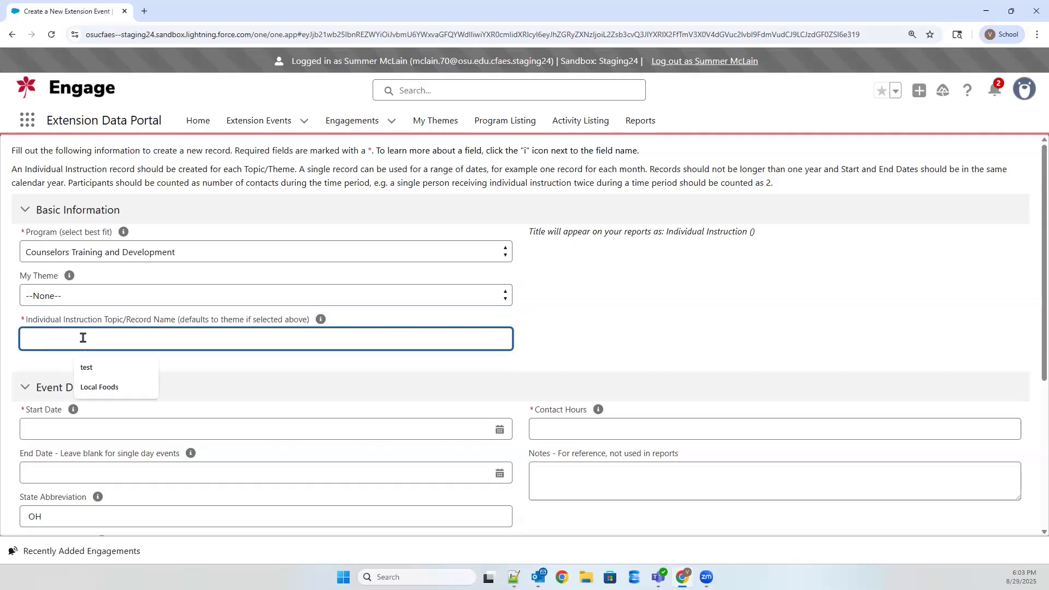
type("Topic")
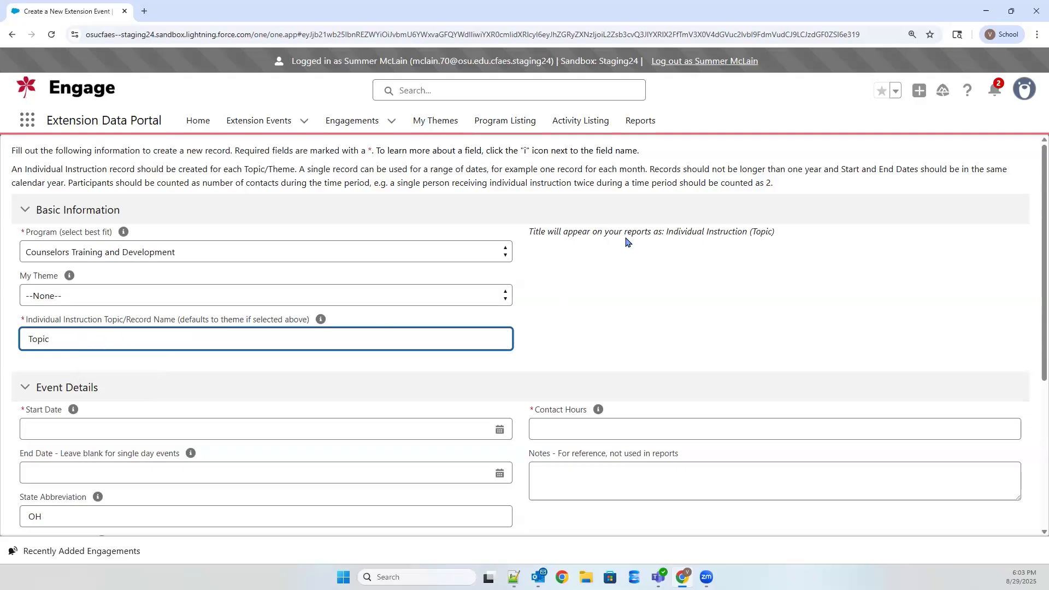
Step: Set the individual instruction record's theme to Camping
left_click(91, 300)
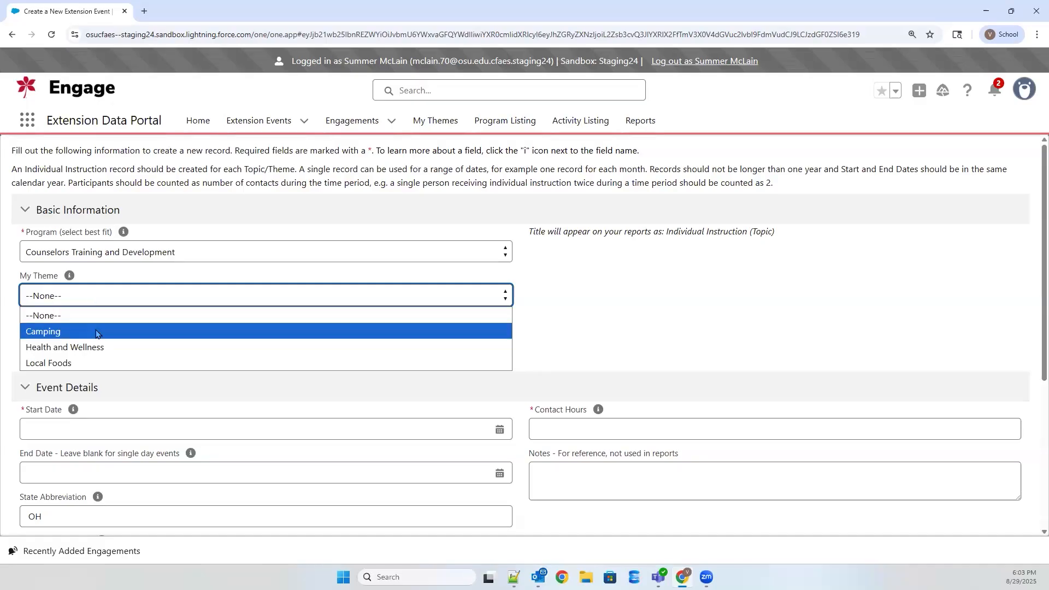
left_click(57, 329)
left_click_drag(518, 219, 834, 259)
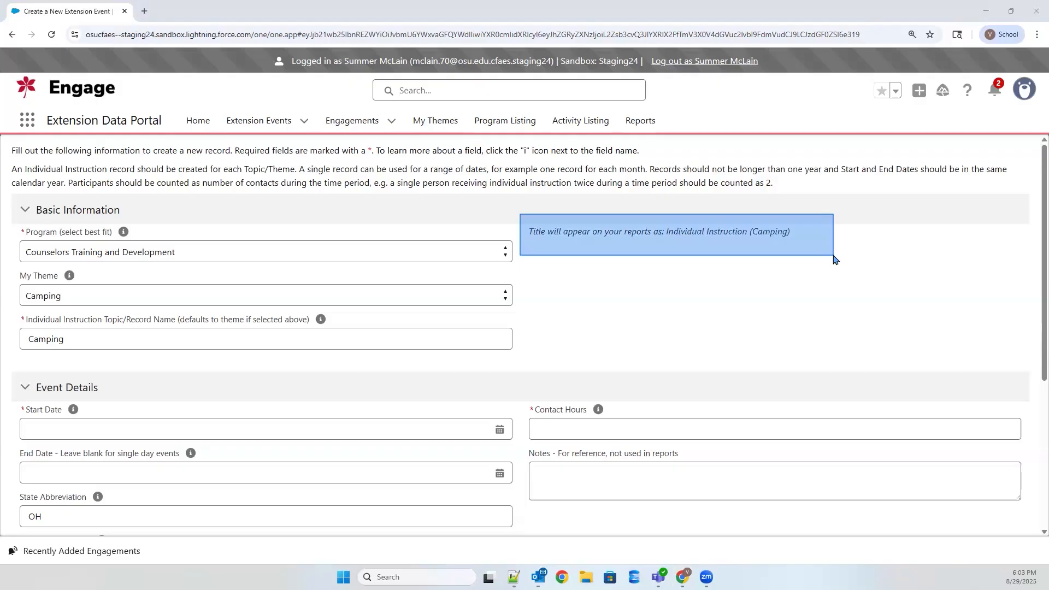
left_click(802, 304)
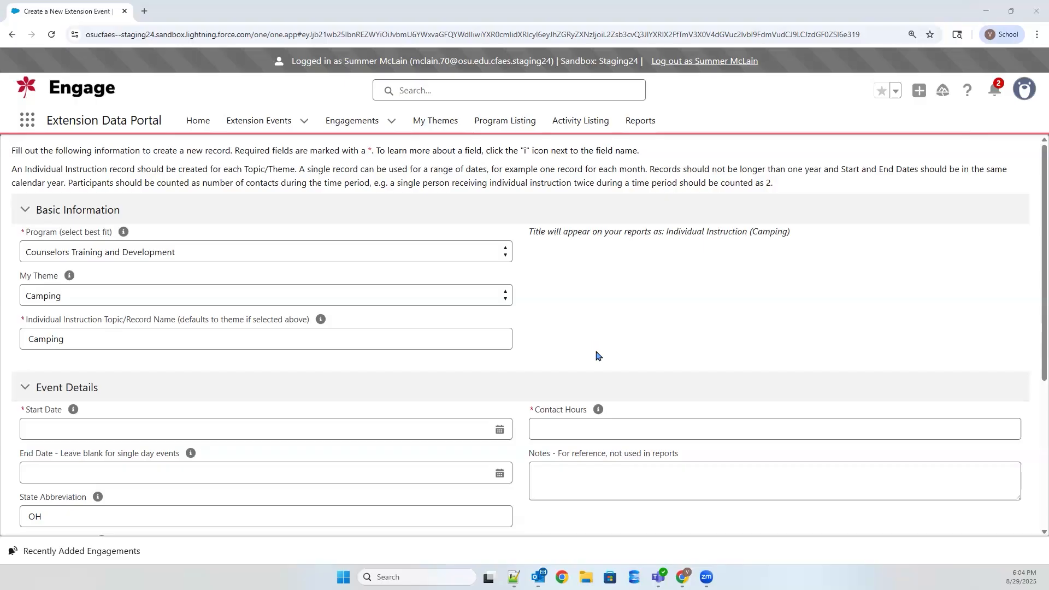
Step: Open the Yoga in the Park engagement from the recently added engagements and collapse that list
left_click_drag(5, 529, 175, 566)
left_click(236, 394)
left_click(82, 555)
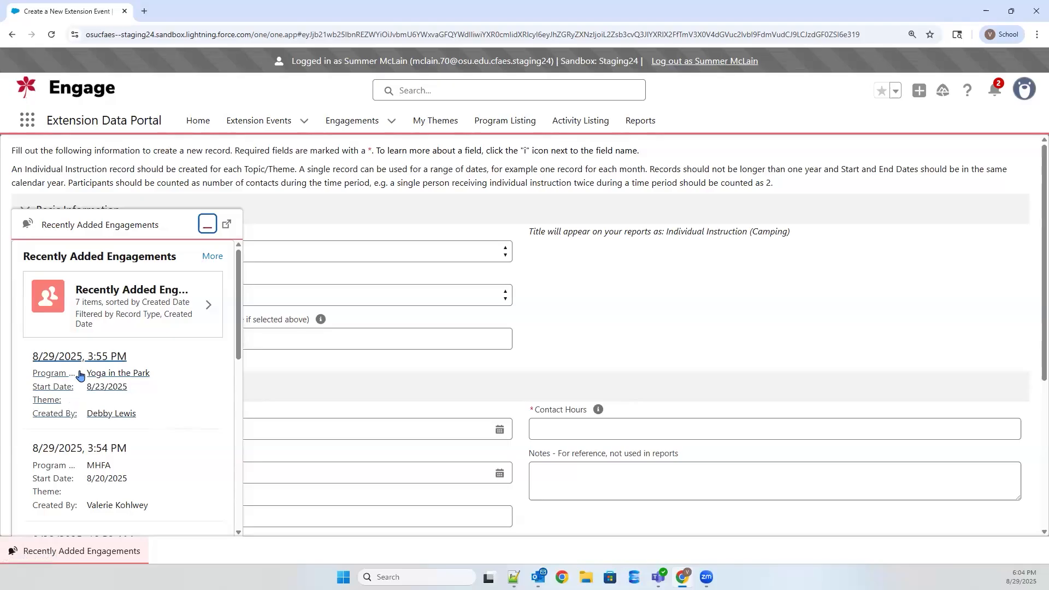
left_click(100, 374)
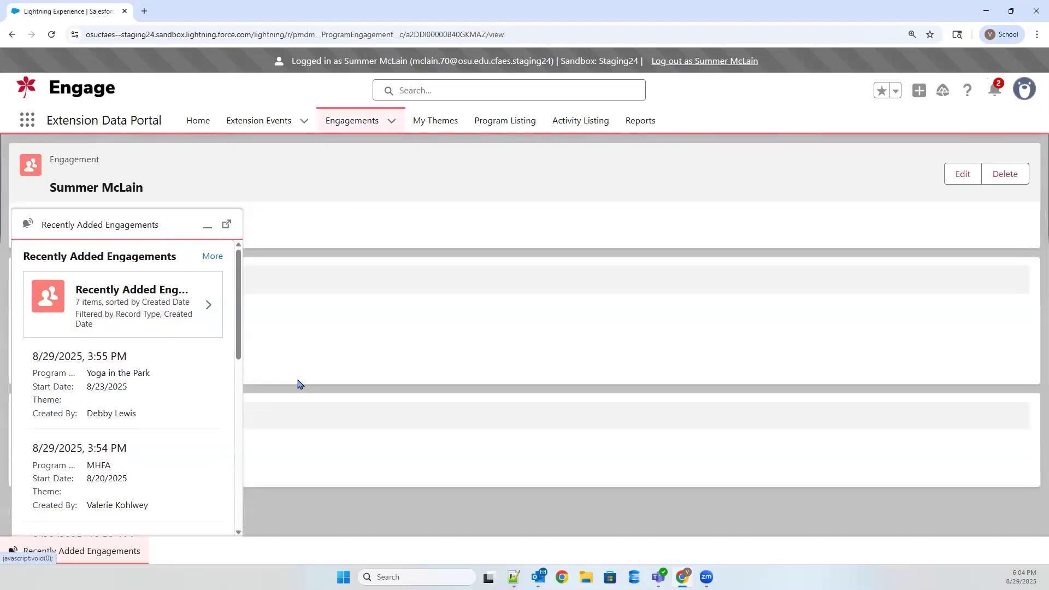
left_click(207, 217)
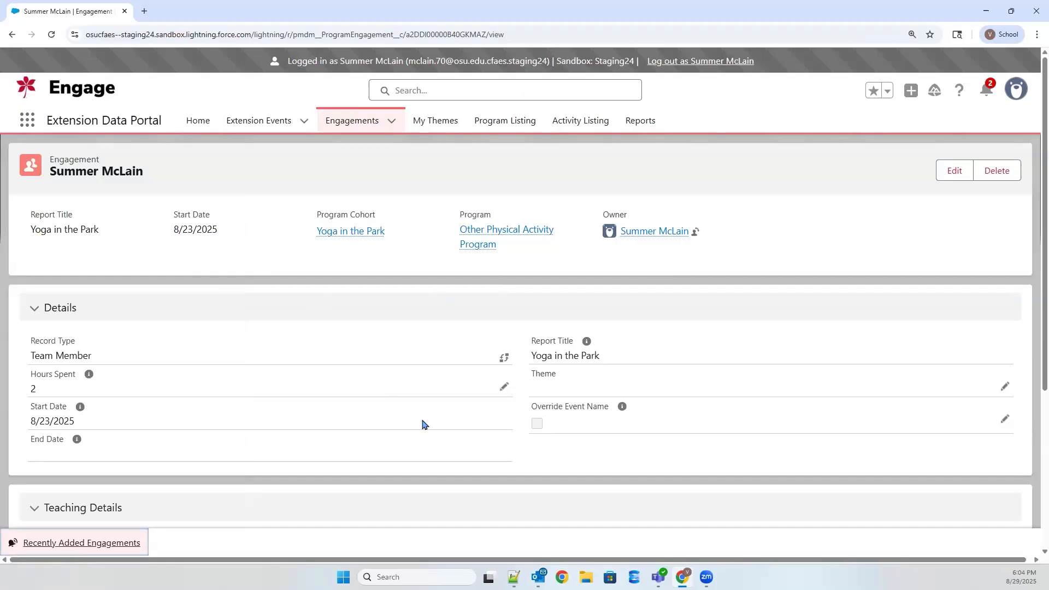
Step: Assign the Health and Wellness theme to the Yoga in the Park engagement and save the record
scroll(442, 435, "down", 2)
scroll(415, 433, "down", 5)
scroll(400, 438, "up", 3)
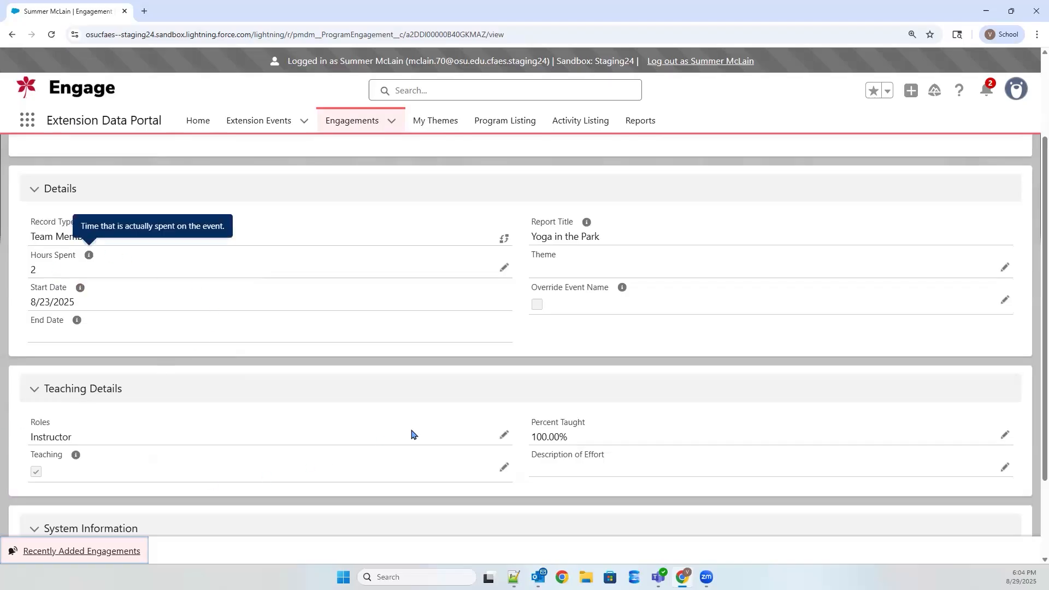
scroll(415, 437, "up", 2)
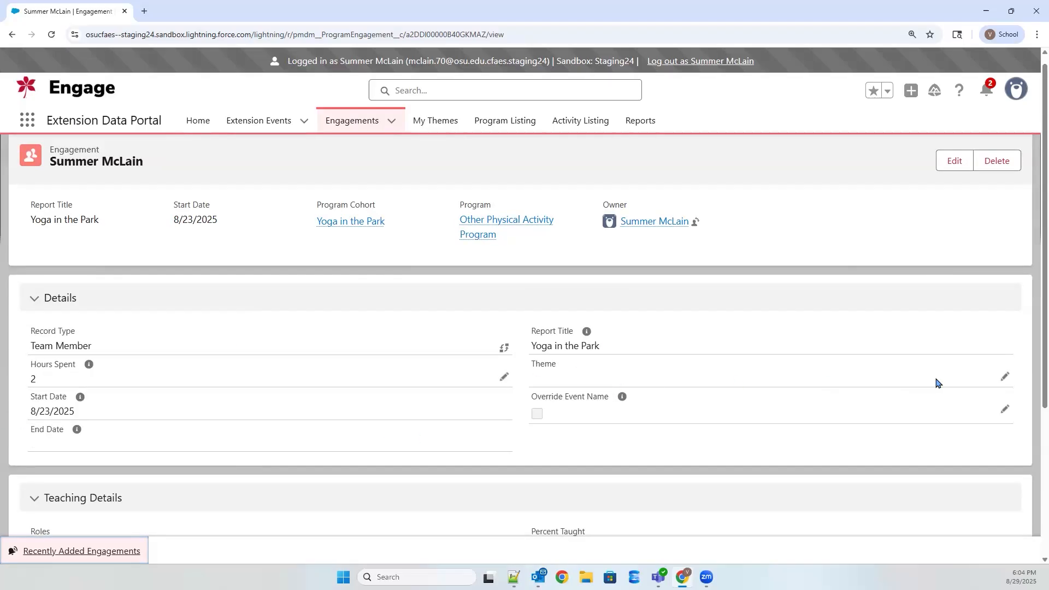
left_click(1005, 378)
left_click(672, 403)
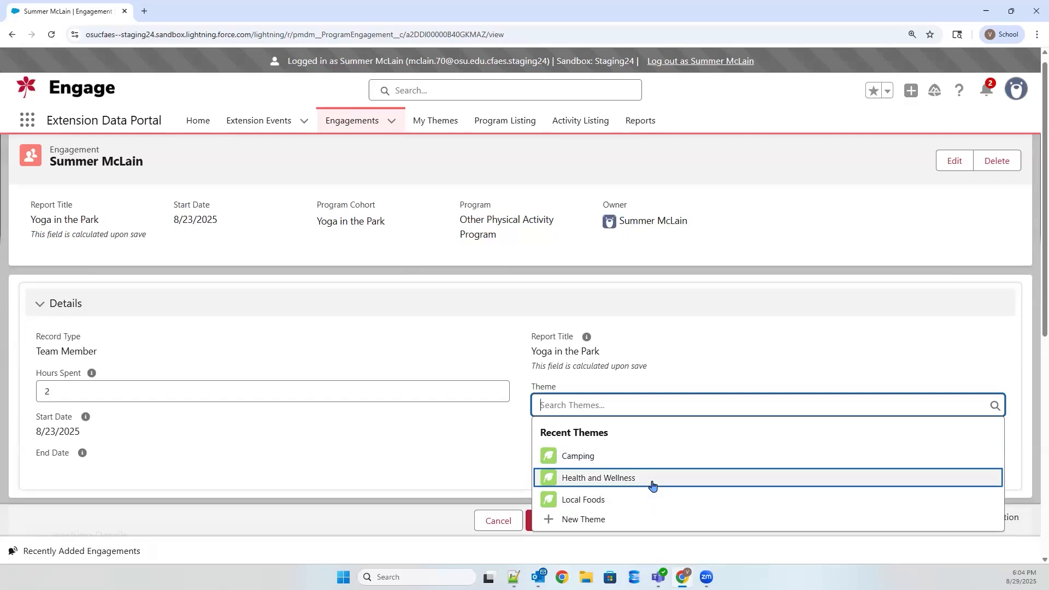
left_click(651, 478)
left_click(546, 526)
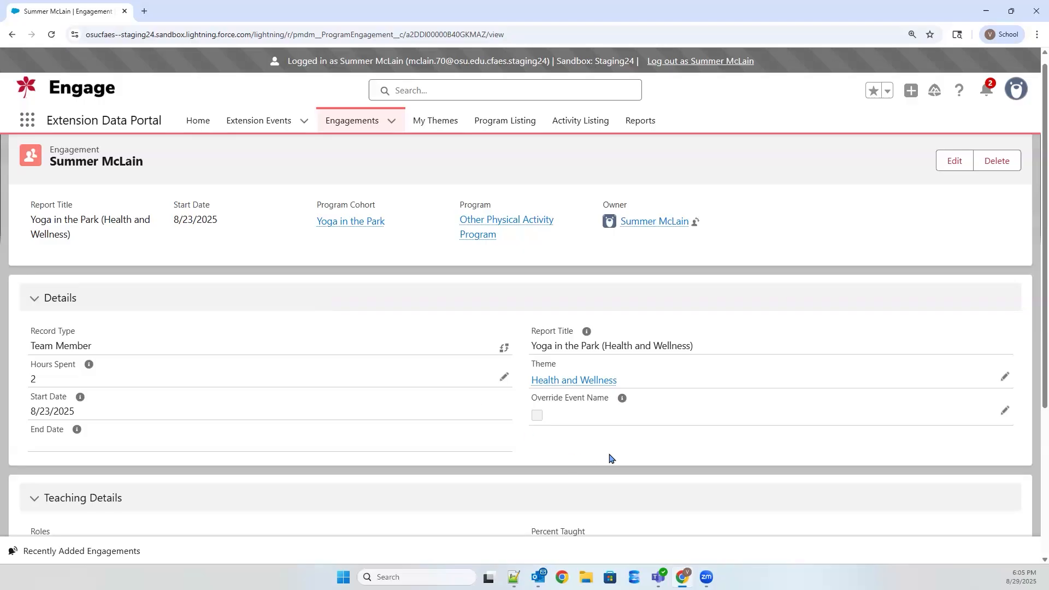
Step: Override the engagement's event name with Yoga as the personal event name and save the record
mouse_move(322, 222)
left_click(1003, 414)
scroll(868, 434, "down", 1)
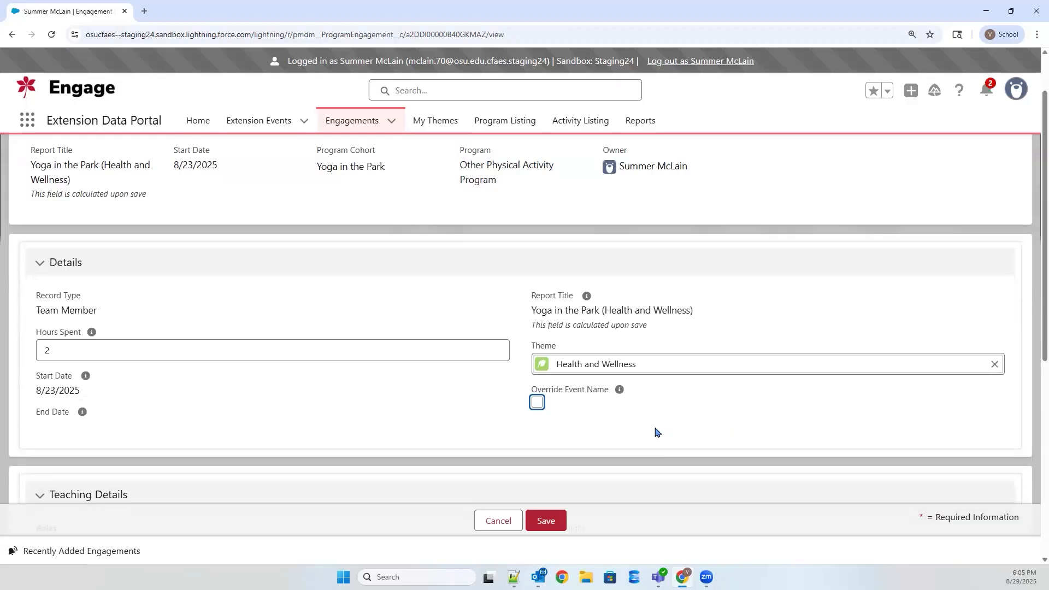
left_click(537, 403)
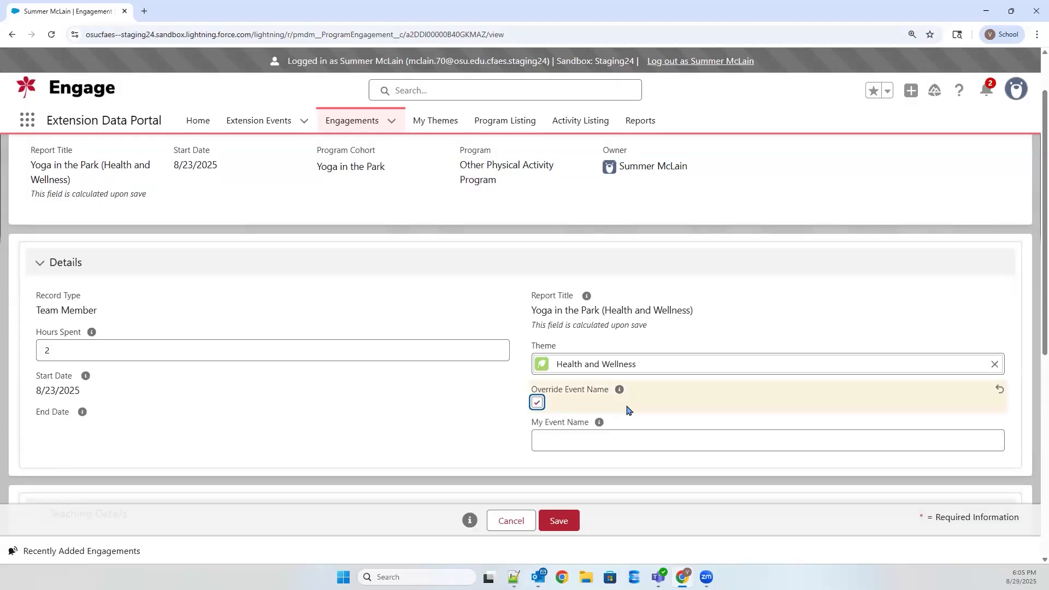
left_click(620, 447)
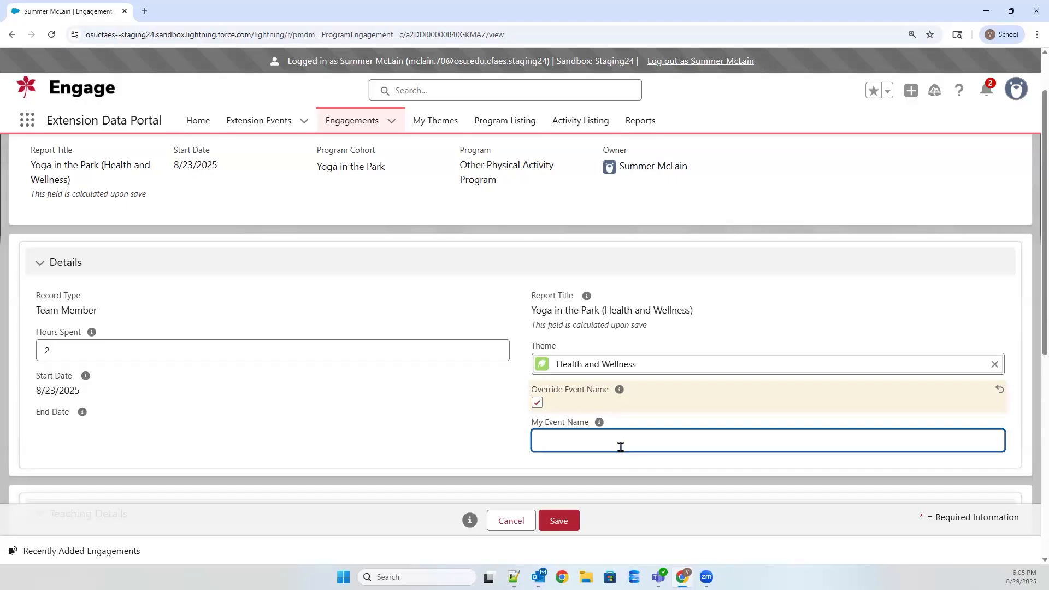
left_click(620, 463)
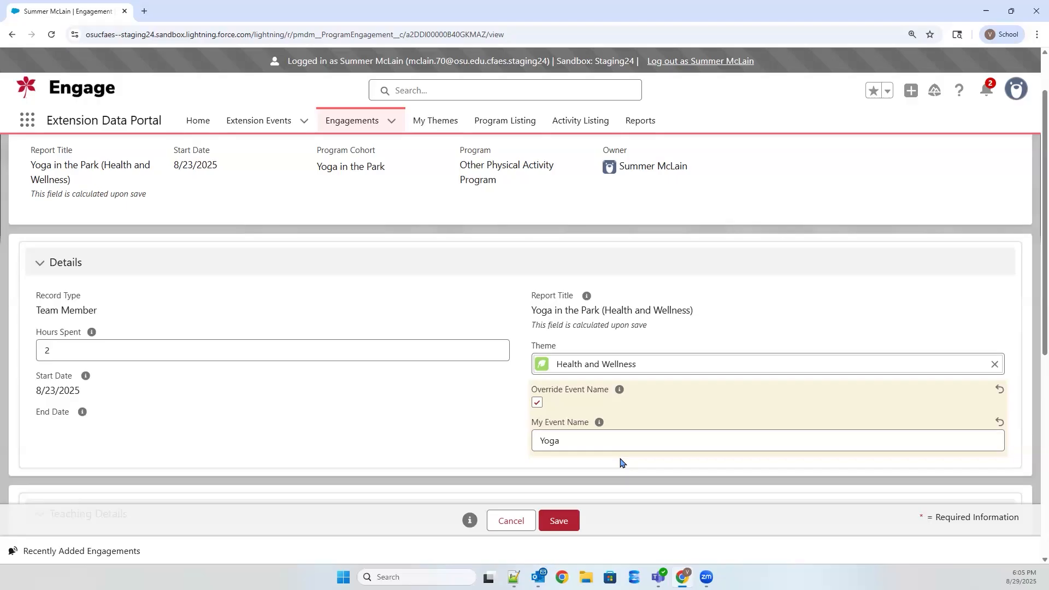
left_click(559, 521)
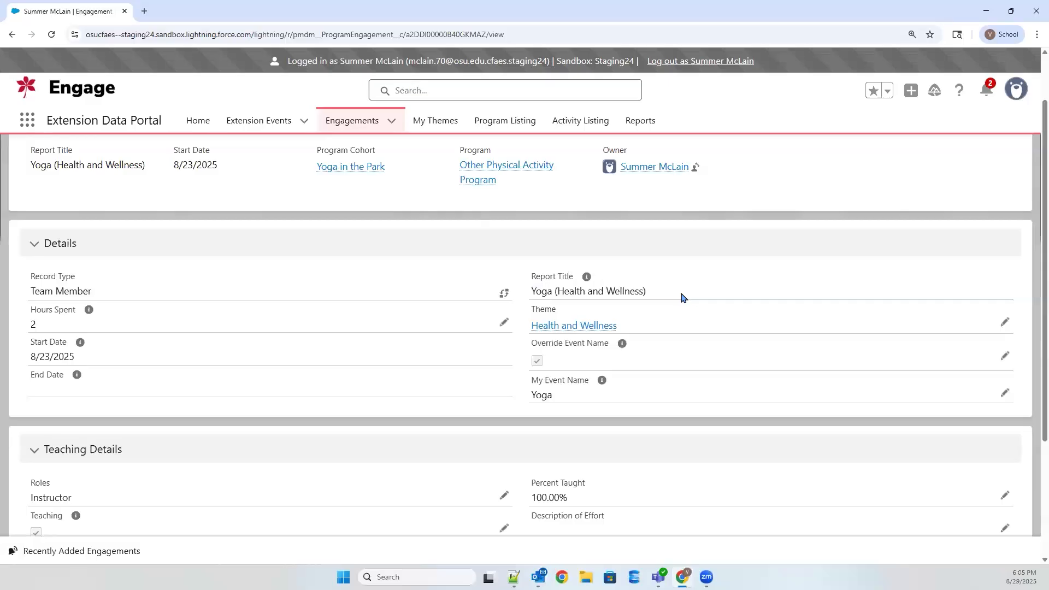
scroll(680, 359, "up", 1)
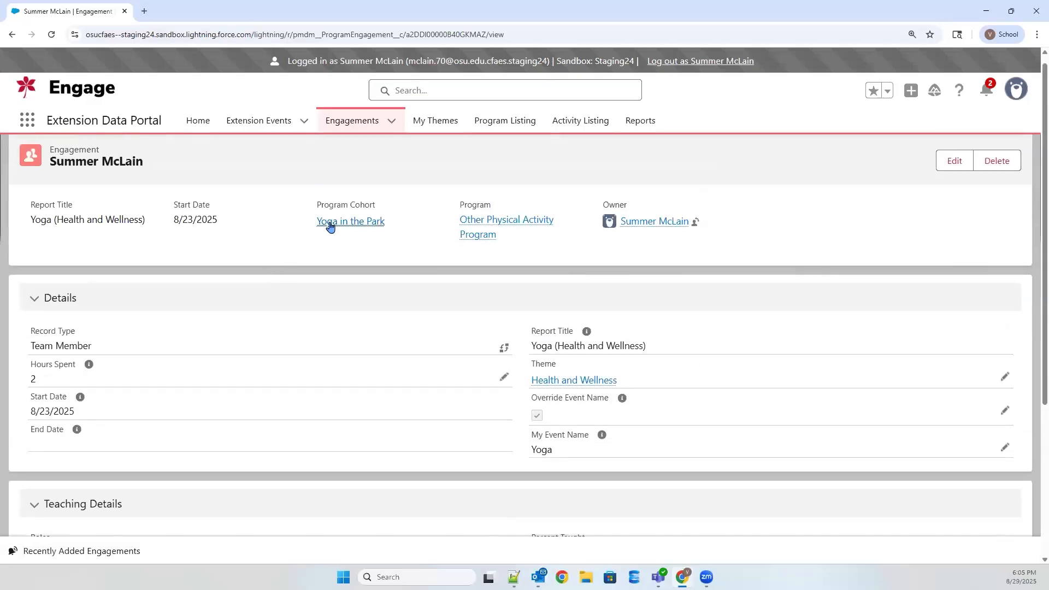
left_click(680, 297)
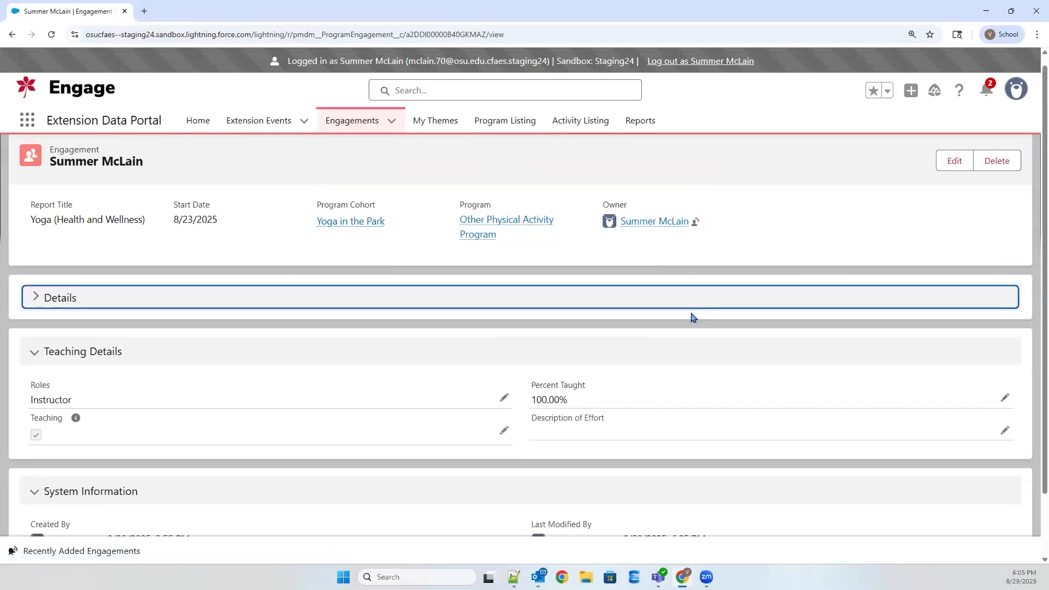
left_click(676, 300)
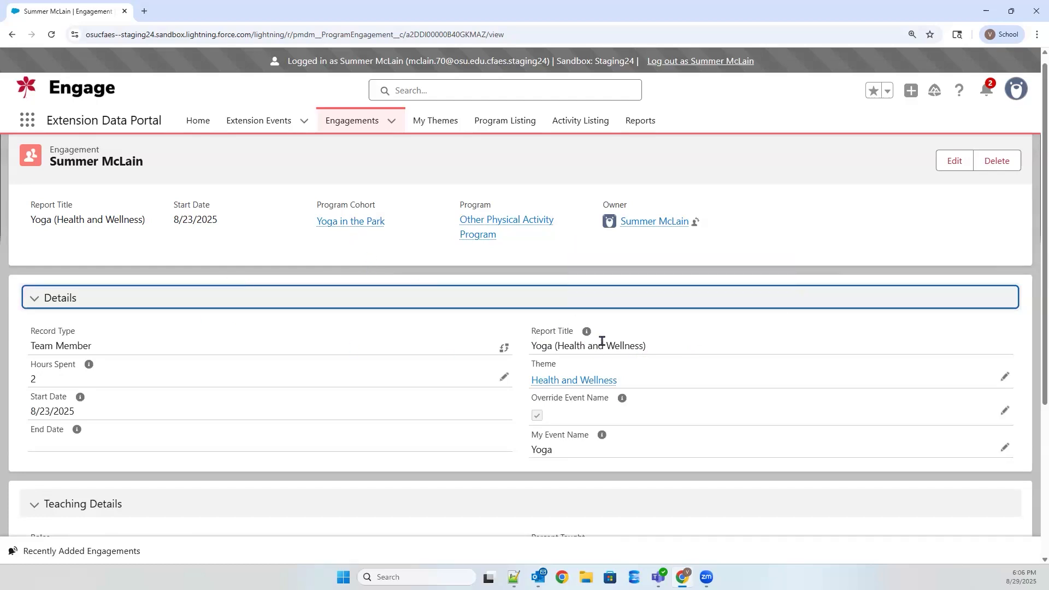
left_click(338, 257)
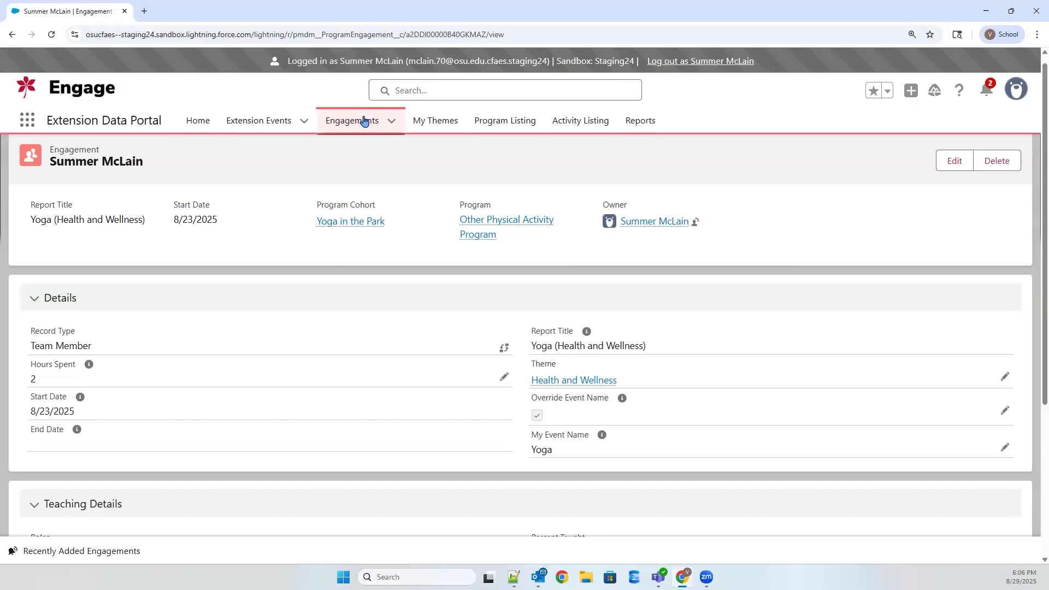
Step: Open the My Teaching Engagements list and check which other engagement list views are available
left_click(365, 121)
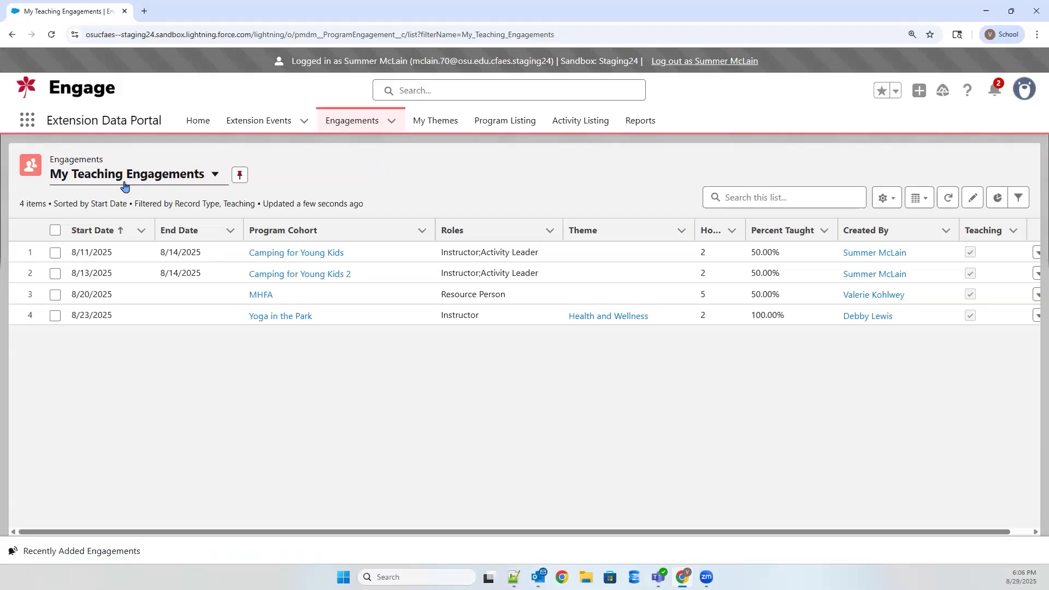
left_click(213, 179)
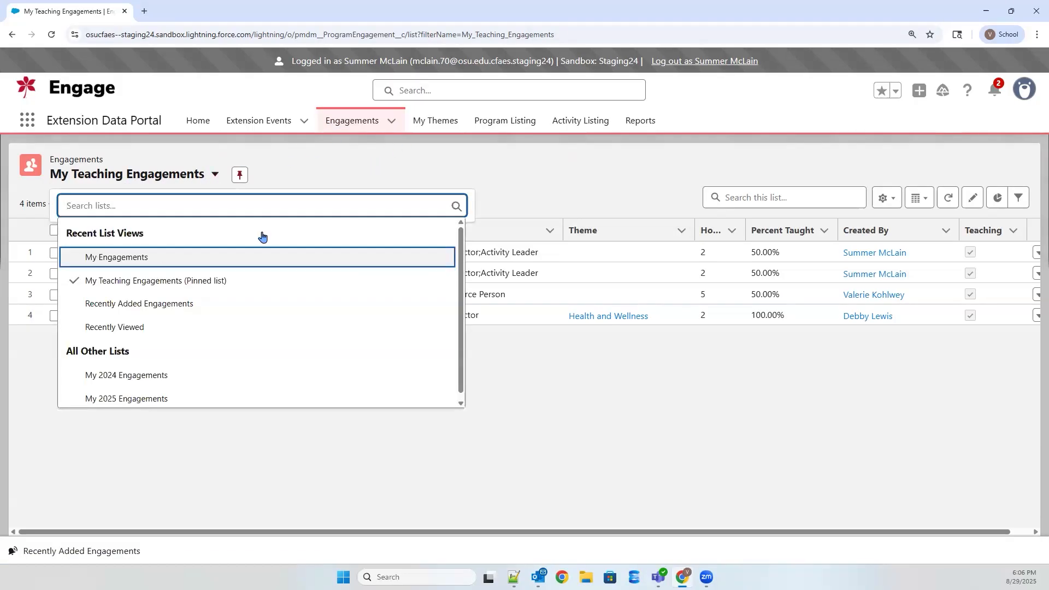
left_click(428, 177)
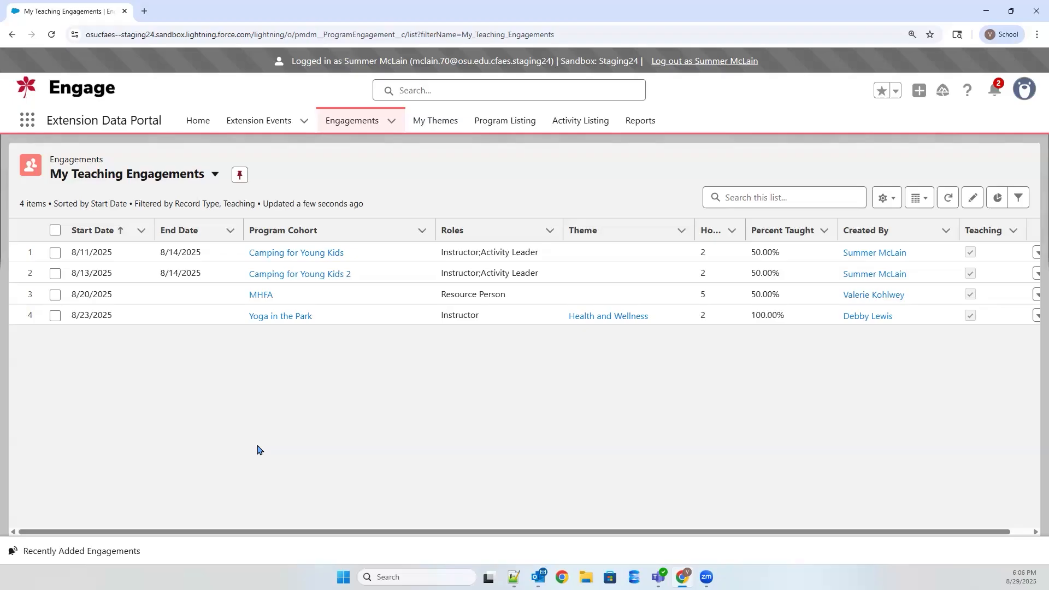
Step: Apply the Camping theme to both Camping for Young Kids engagements in one bulk update
left_click(55, 253)
left_click(54, 273)
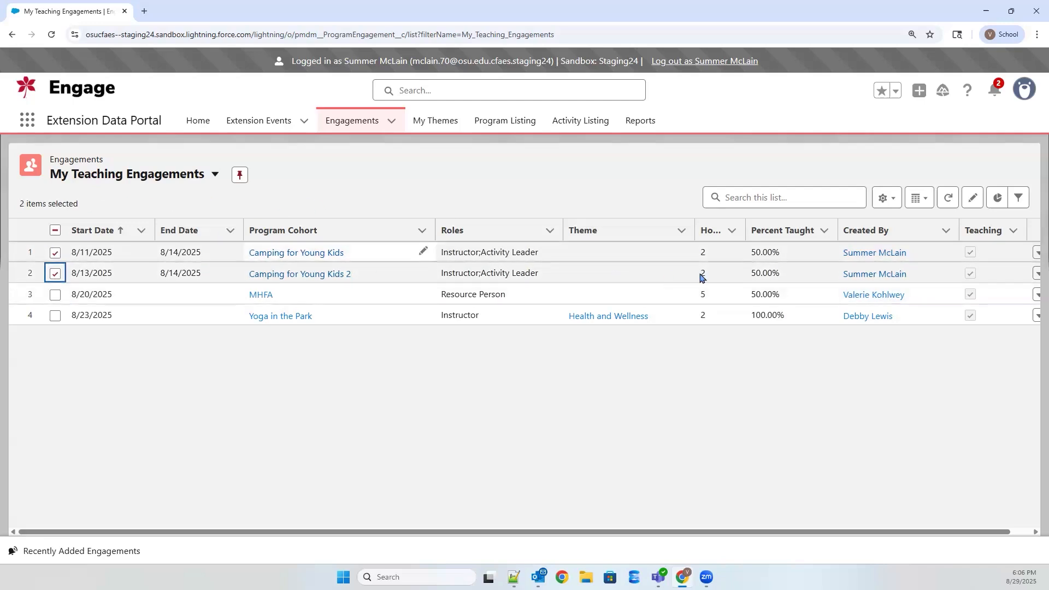
left_click(683, 254)
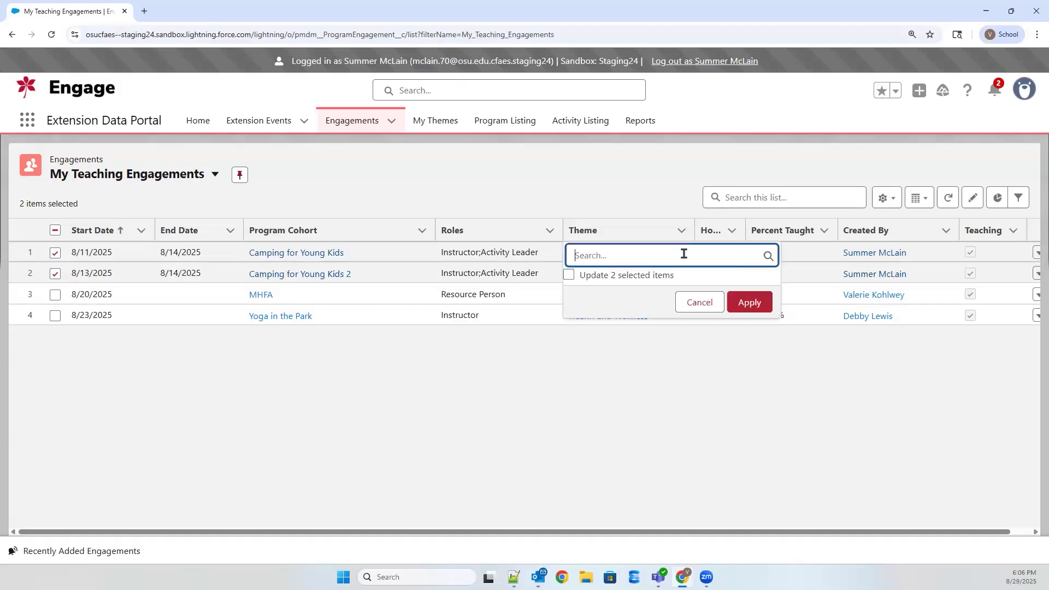
left_click(634, 255)
left_click(624, 310)
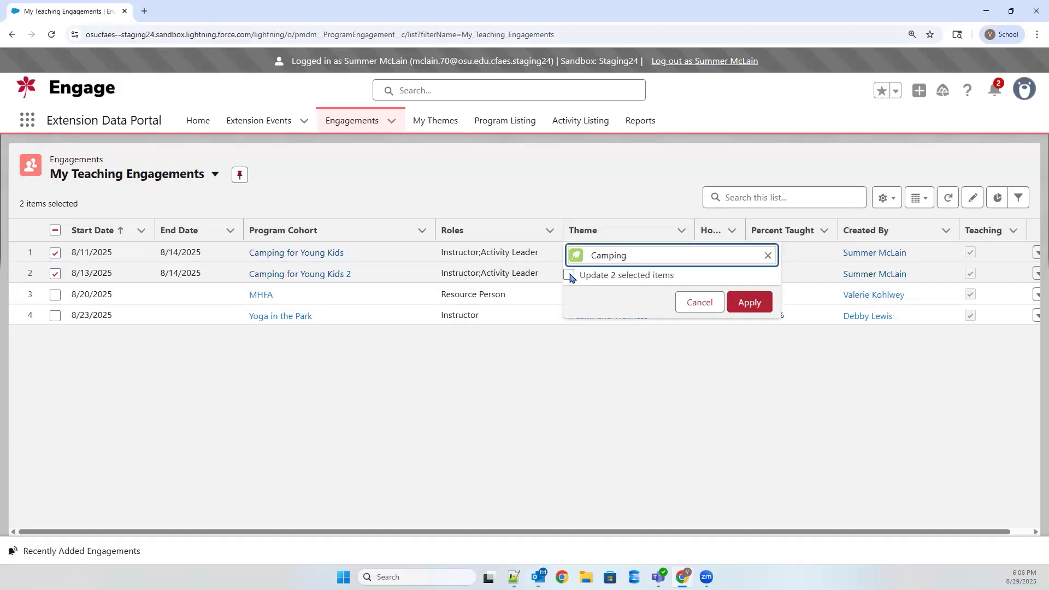
left_click(568, 275)
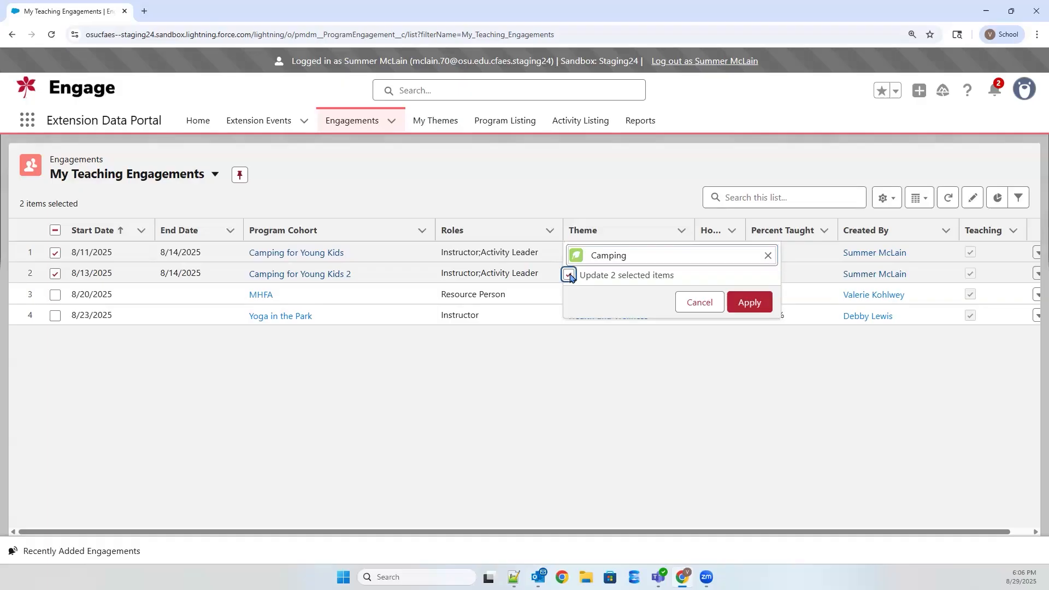
left_click(749, 302)
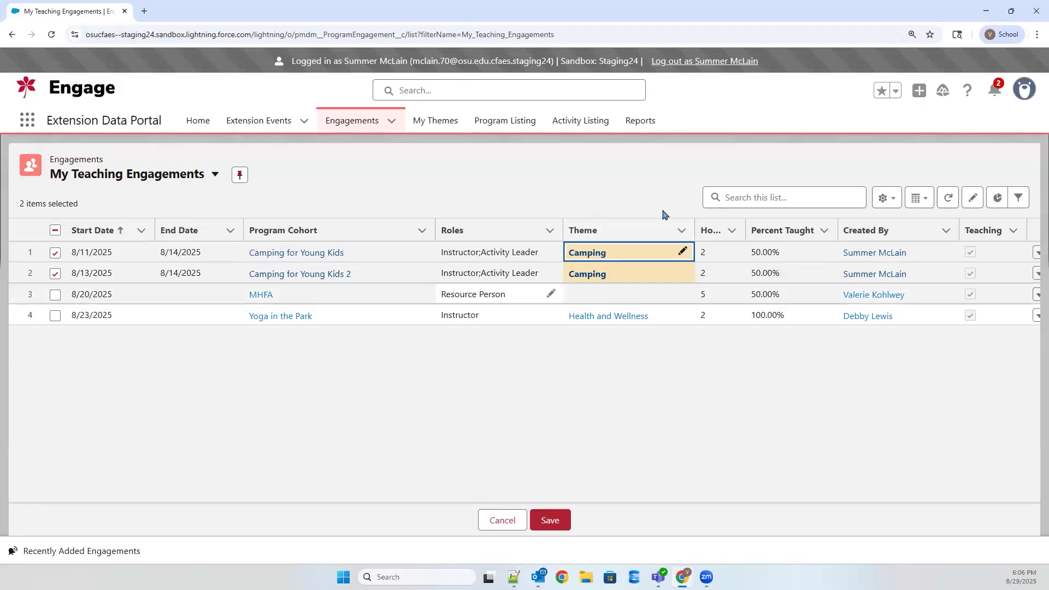
left_click(568, 487)
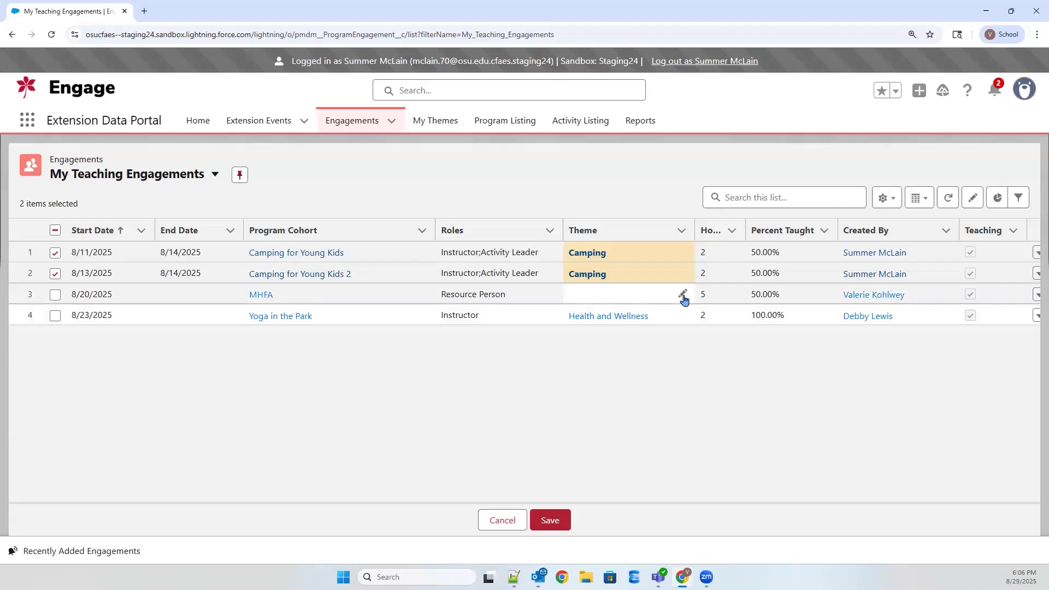
Step: Set the MHFA engagement's theme to Health and Wellness and save all theme changes in the list
left_click(682, 296)
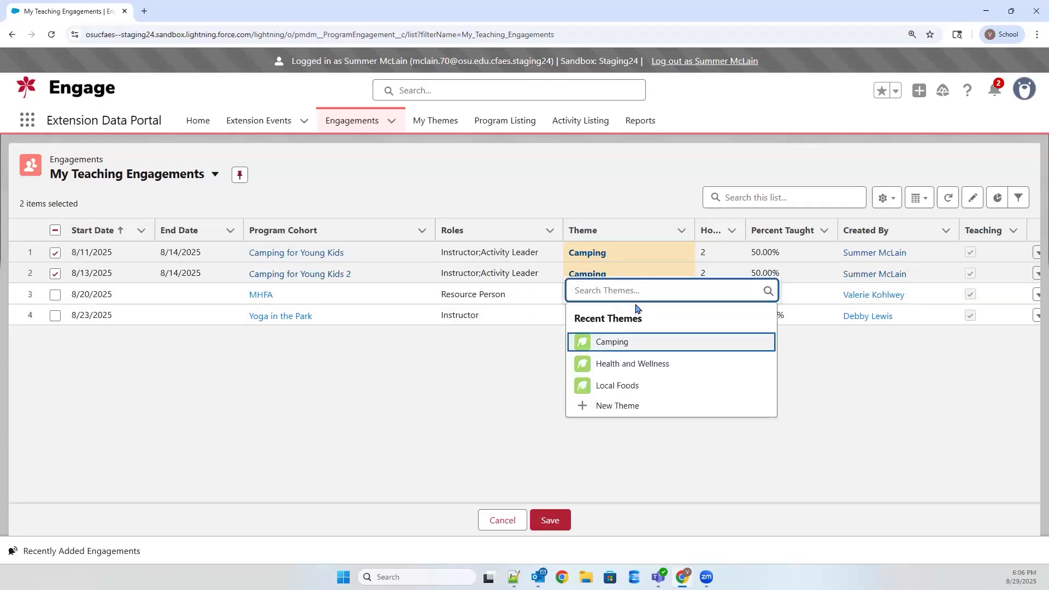
left_click(648, 362)
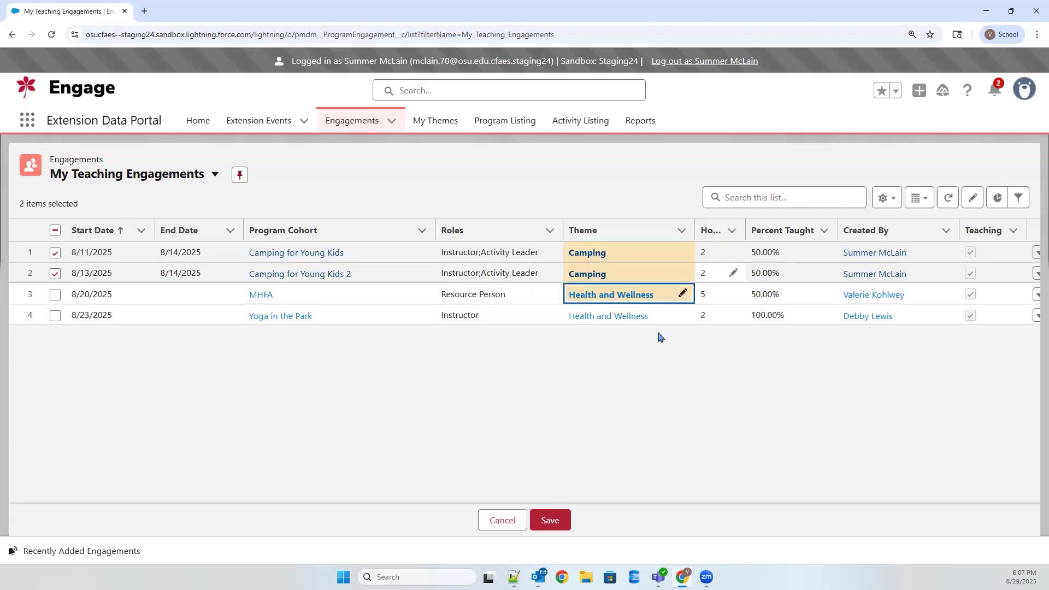
left_click(547, 524)
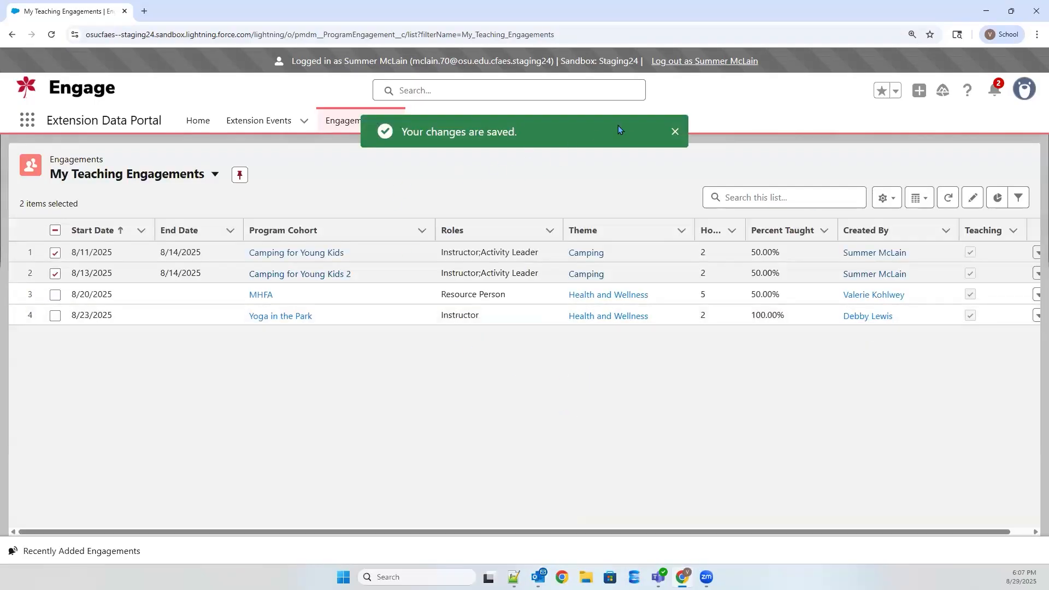
Step: Review the personal themes and the Engagements by Theme chart, and return to the portal's home page
left_click(433, 121)
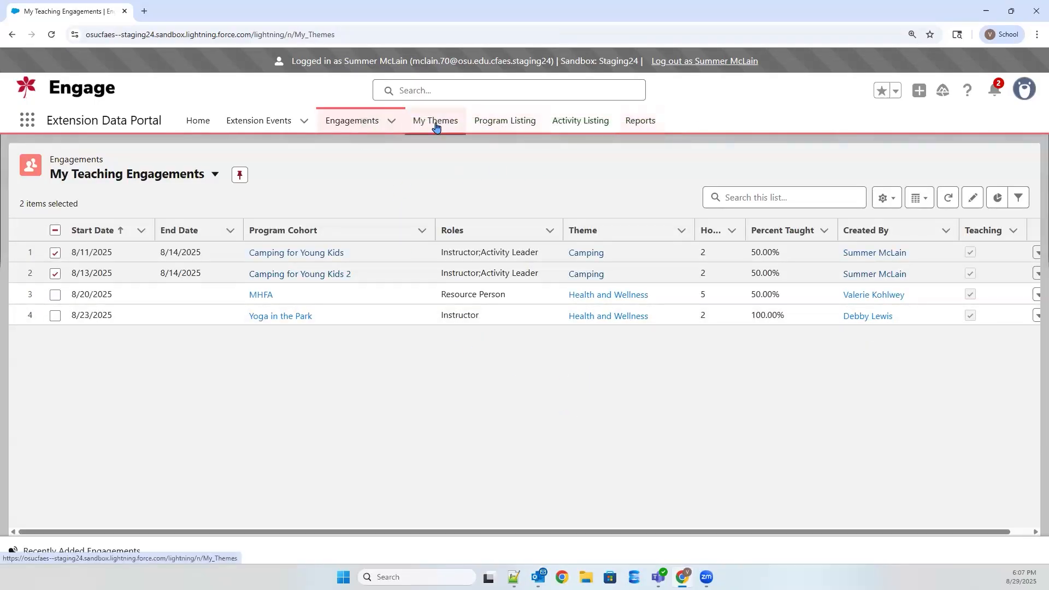
scroll(886, 386, "down", 1)
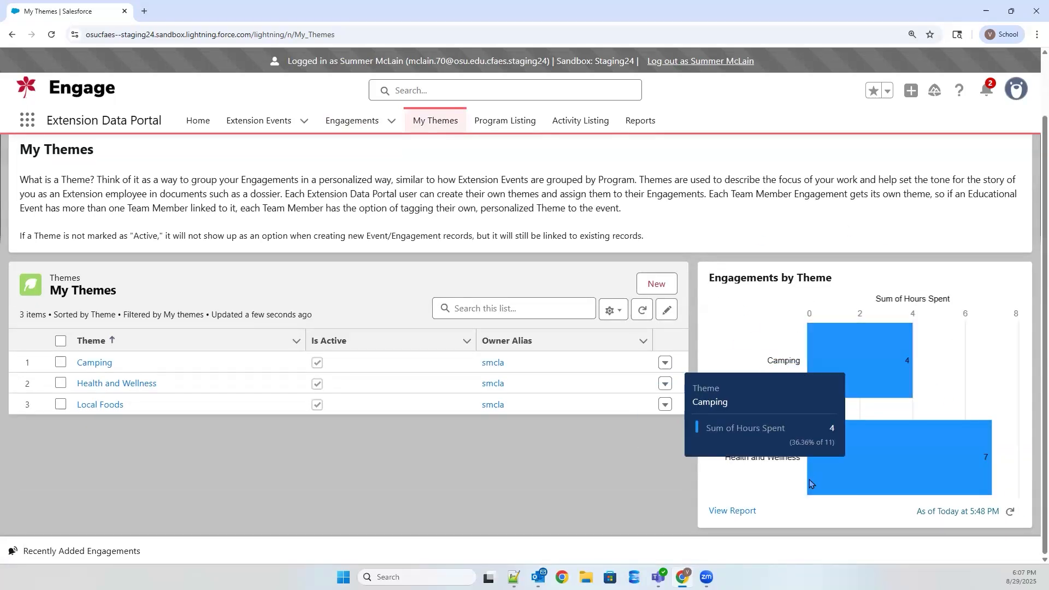
scroll(382, 437, "up", 2)
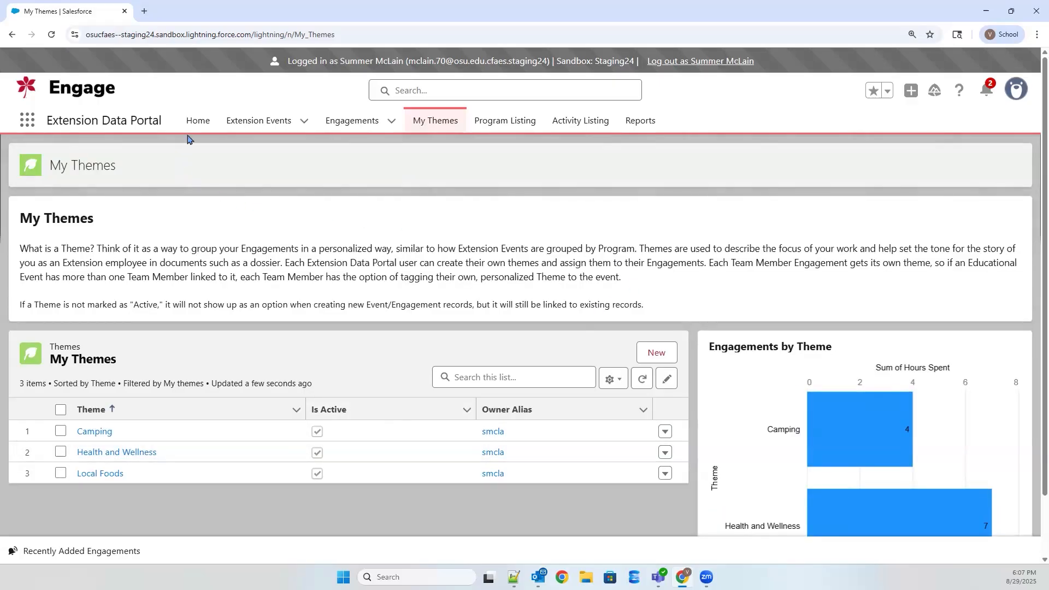
left_click(203, 120)
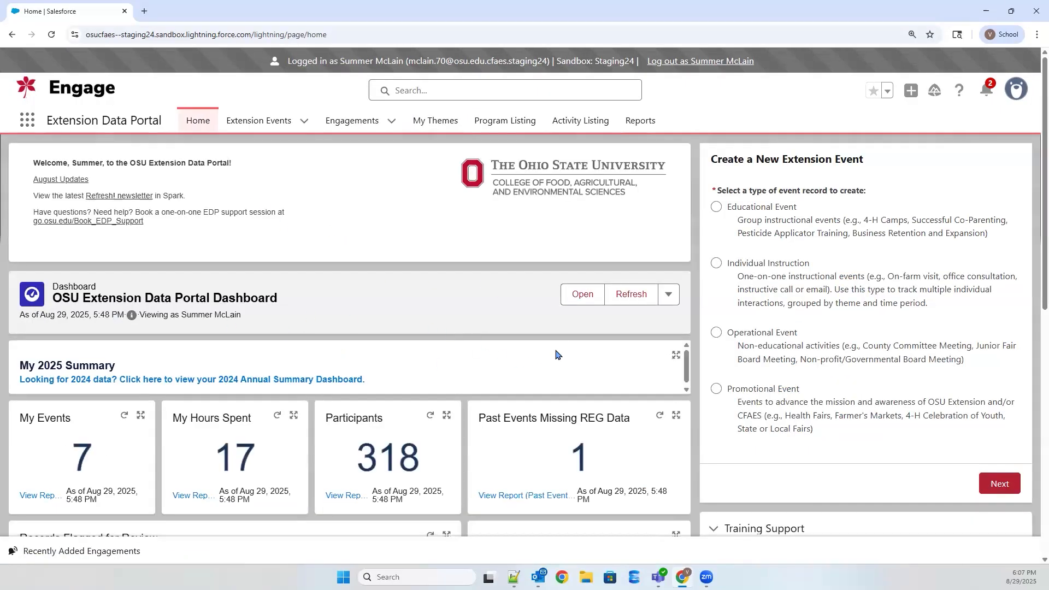
Step: Refresh the OSU Extension Data Portal Dashboard and widen the Report Title column in the My Extension Teaching table to review its theme names
left_click(626, 299)
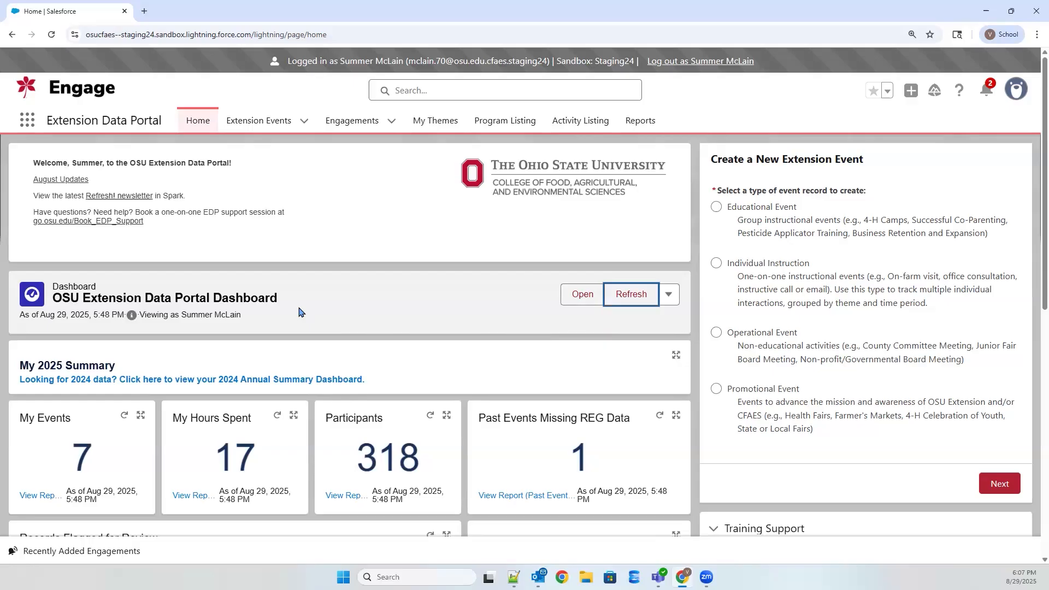
scroll(321, 310, "down", 2)
scroll(321, 310, "down", 8)
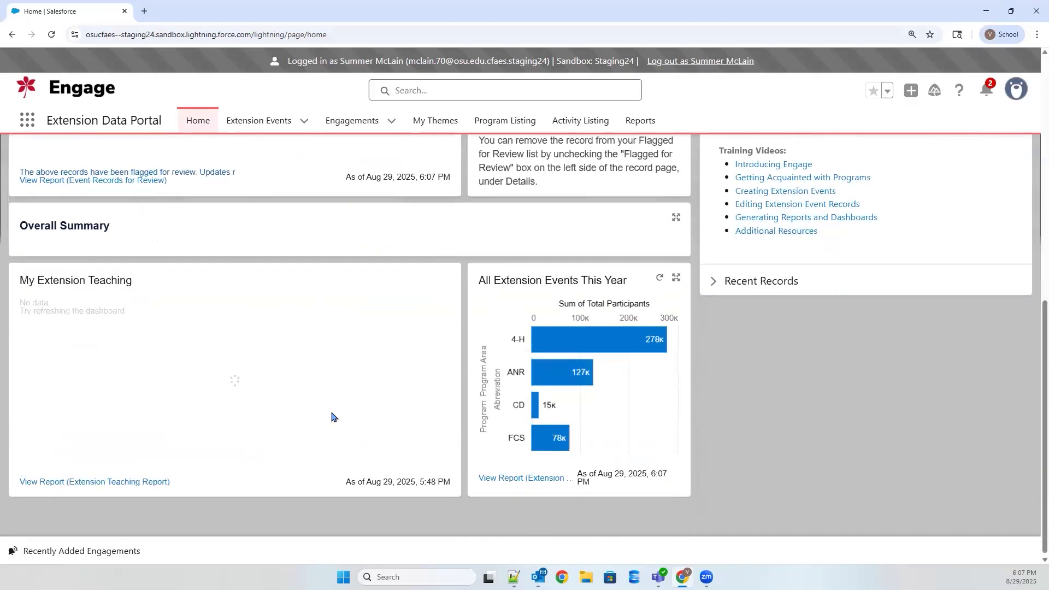
left_click_drag(184, 307, 290, 328)
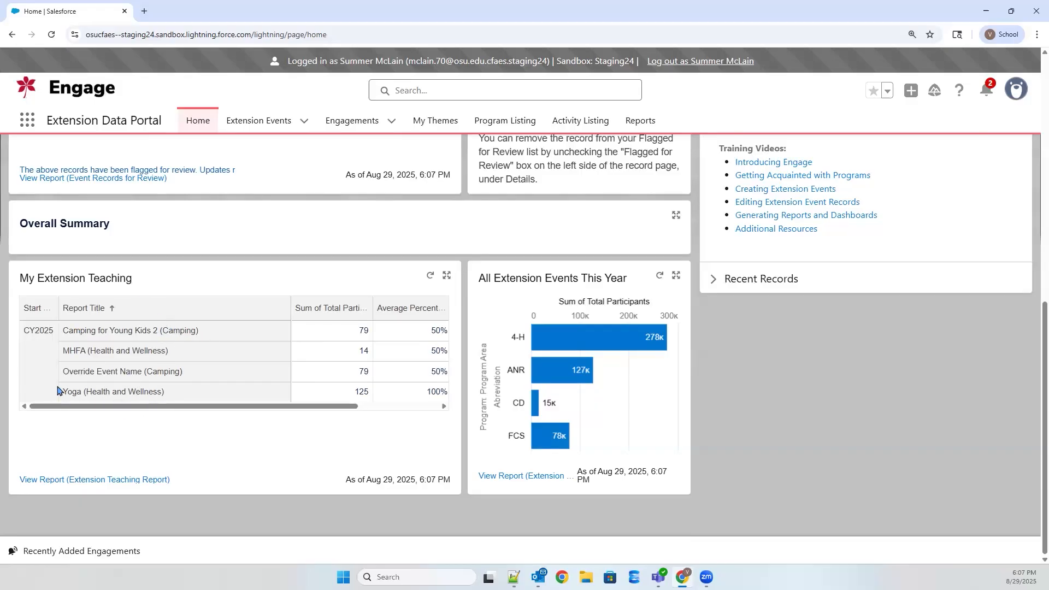
left_click(71, 395)
Step: Check the Help & Training options and the Training Support links on the home page for manuals, support contacts and training videos
scroll(187, 403, "up", 2)
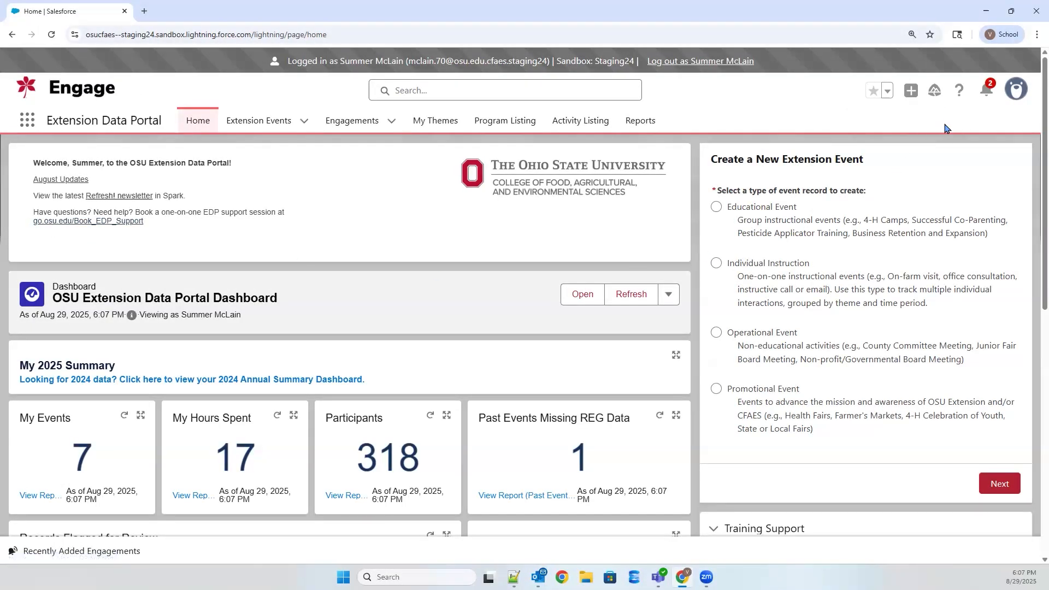
left_click(959, 94)
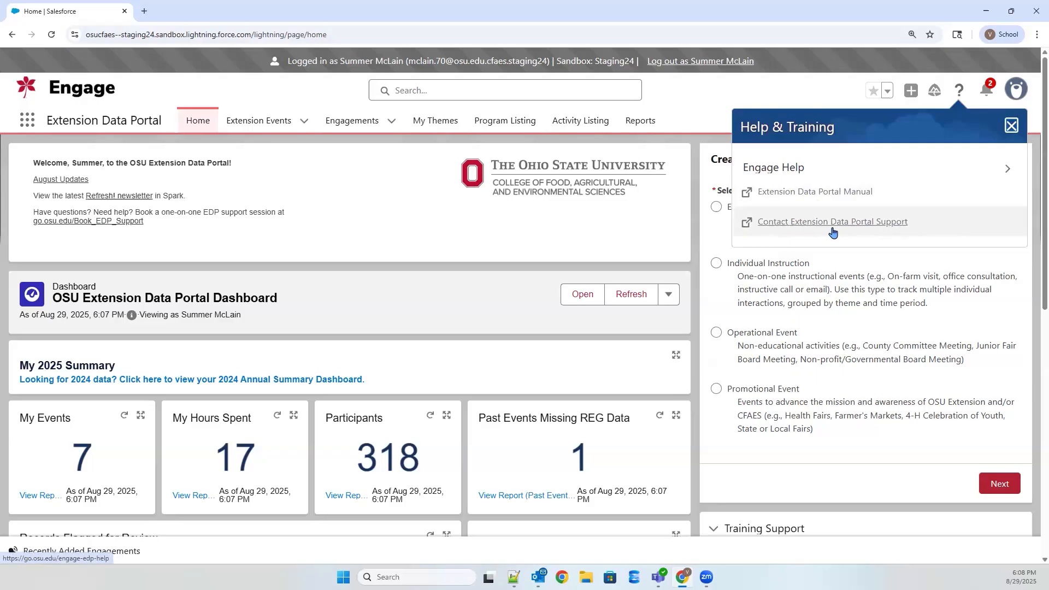
left_click(1010, 126)
scroll(934, 234, "down", 7)
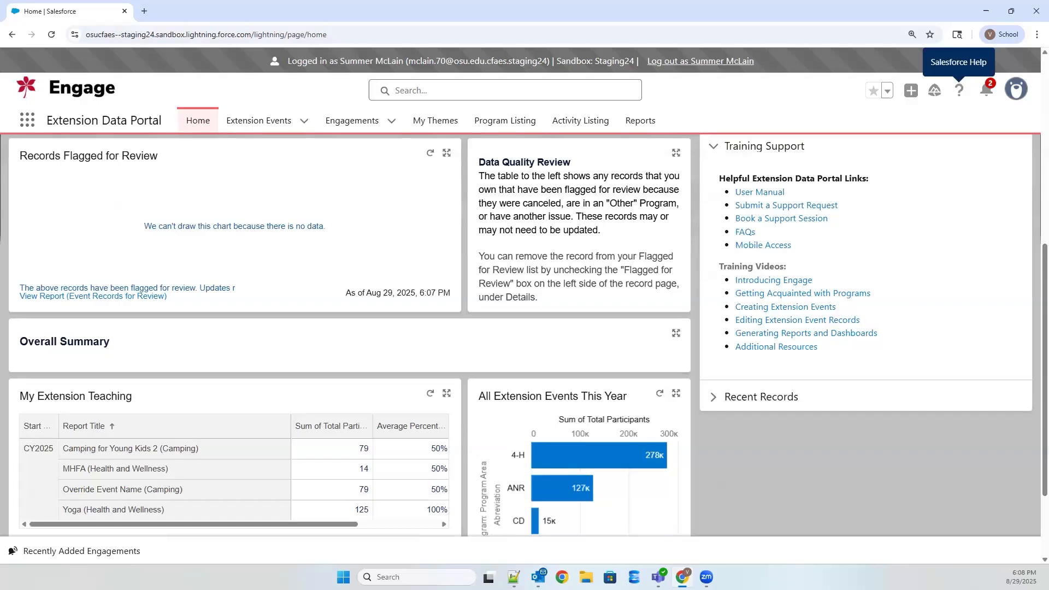
key("alt+Tab")
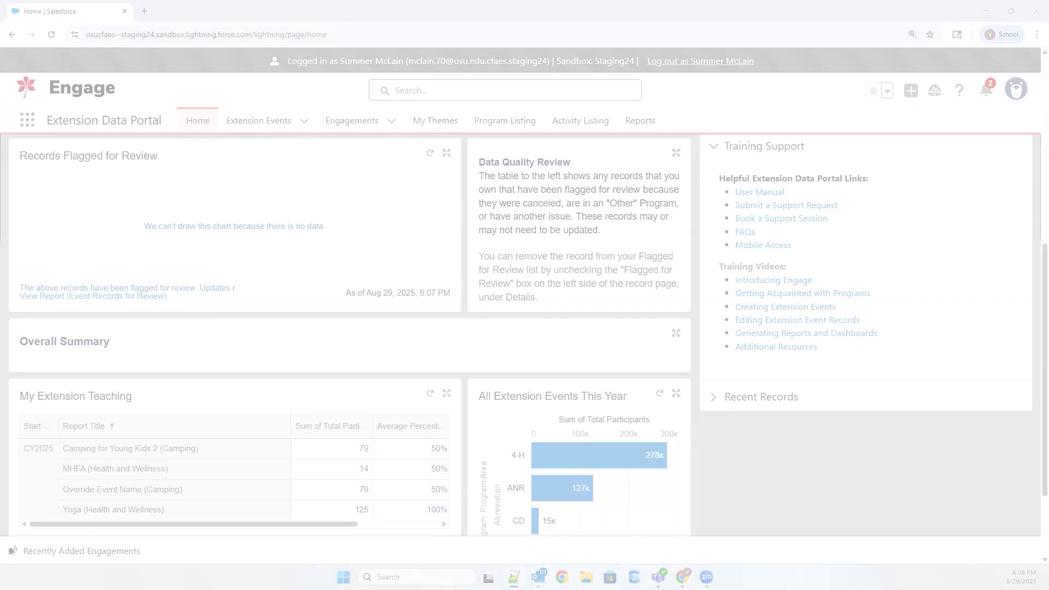